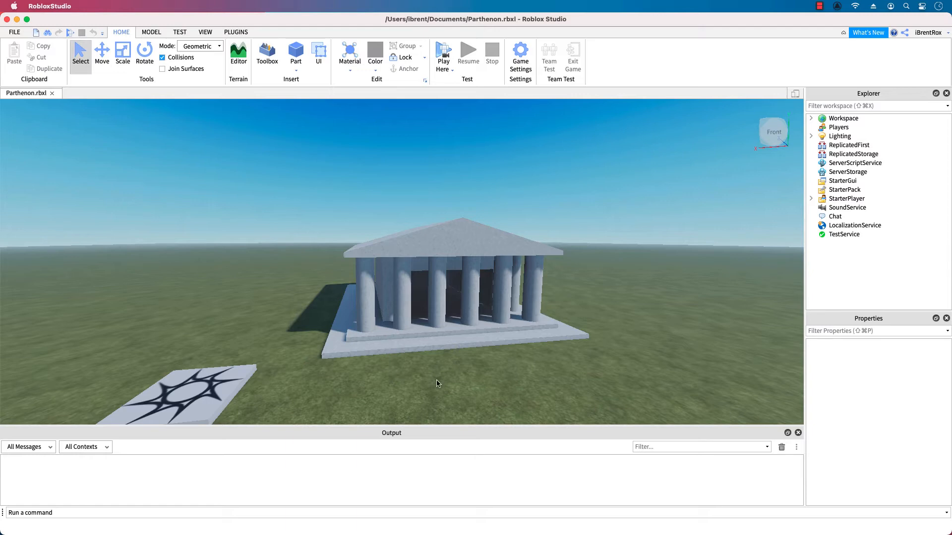
# Step: Playtest the place by walking the character from the spawn pad into the temple, and end the test
pyautogui.moveTo(436, 381); pyautogui.dragTo(437, 381, button='right')
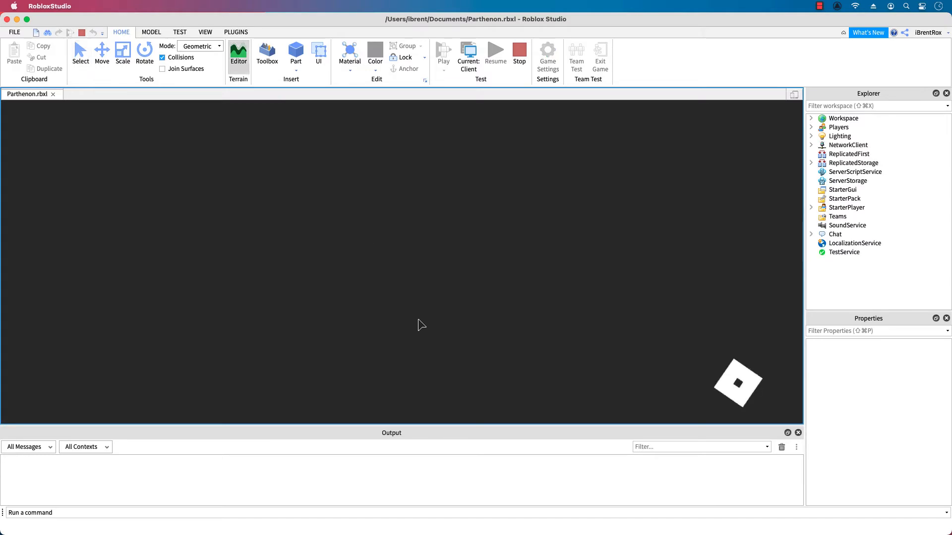
pyautogui.press('w')
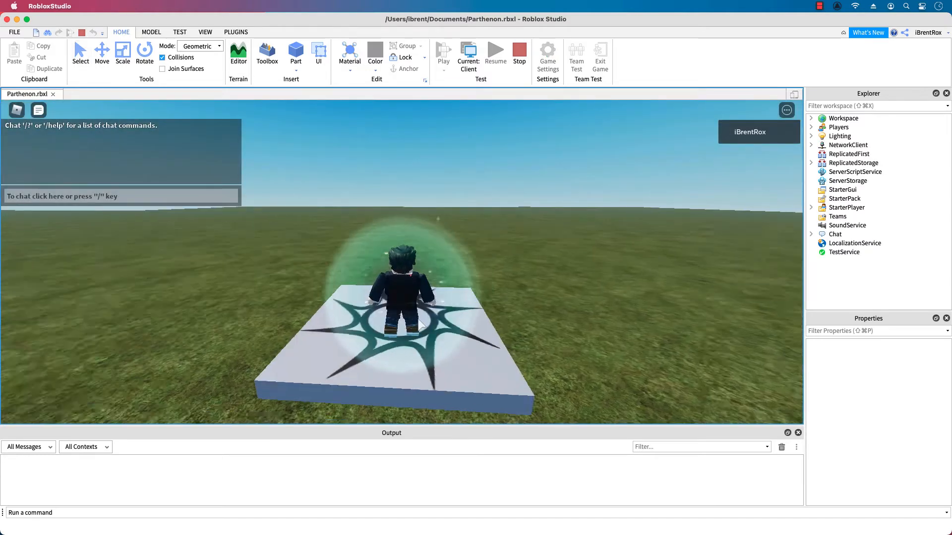
pyautogui.press('Left')
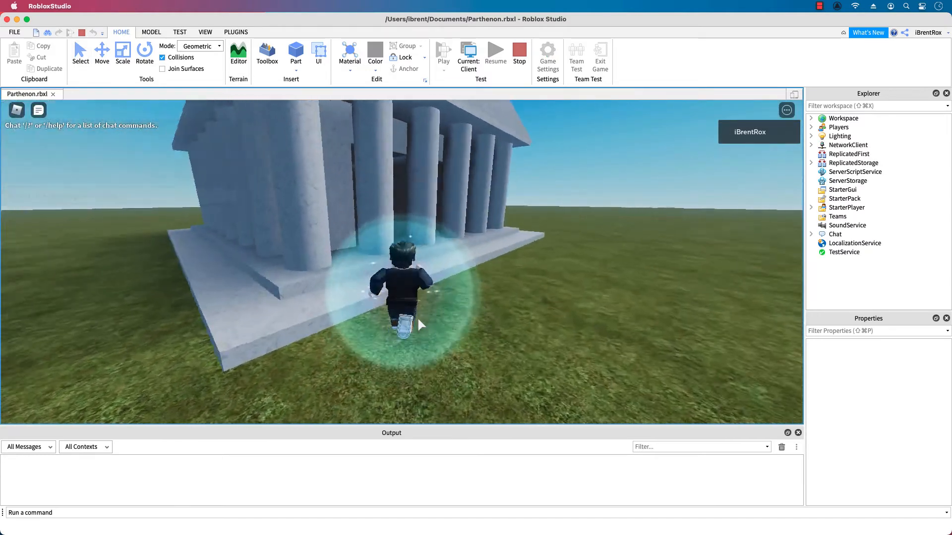
pyautogui.press('Right')
pyautogui.press('Left')
pyautogui.press('w')
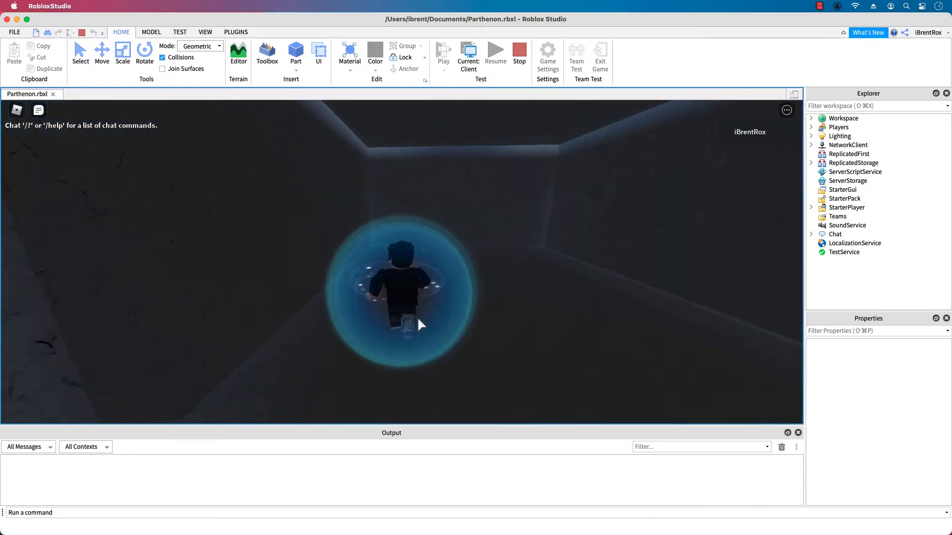
pyautogui.press('Right')
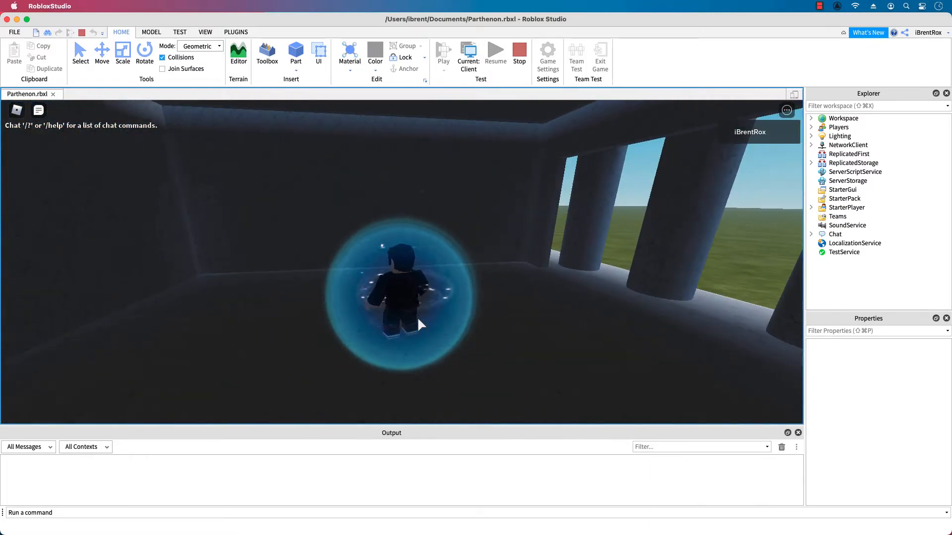
pyautogui.click(81, 32)
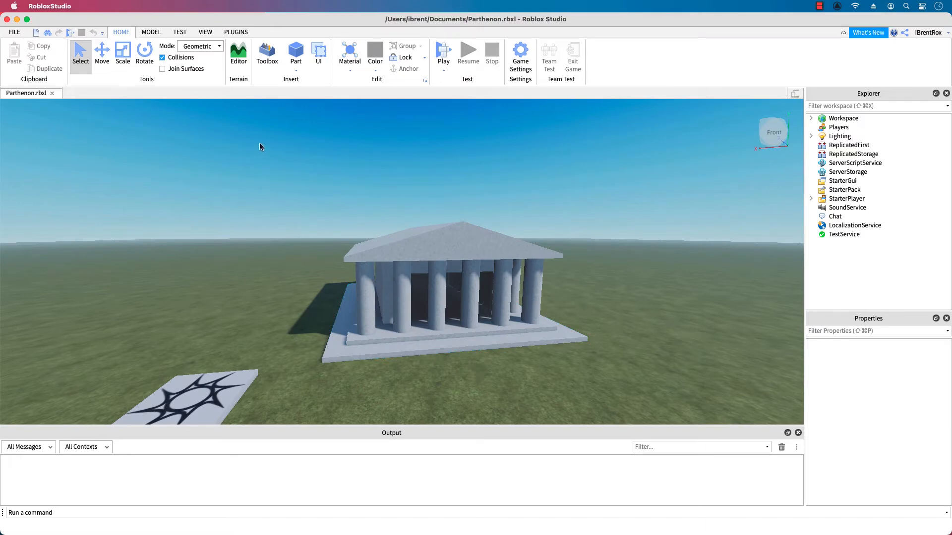
# Step: Insert a sphere part, place it in front of the temple steps and raise it above the grass
pyautogui.click(151, 32)
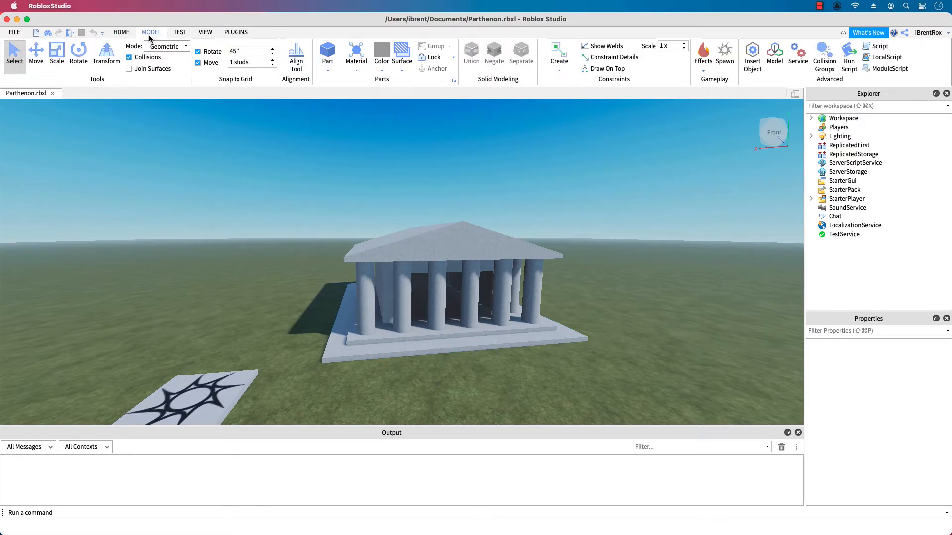
pyautogui.click(327, 71)
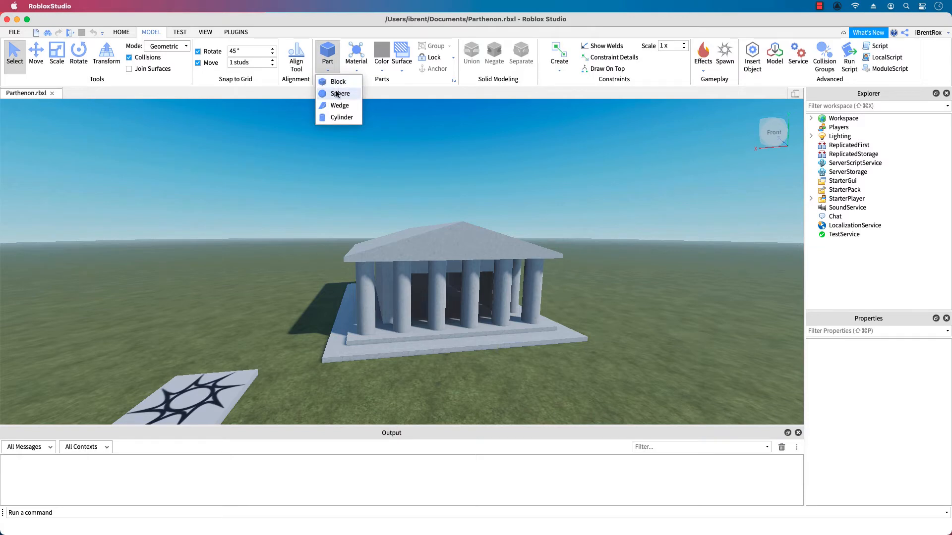
pyautogui.click(336, 93)
pyautogui.moveTo(399, 224); pyautogui.dragTo(472, 381)
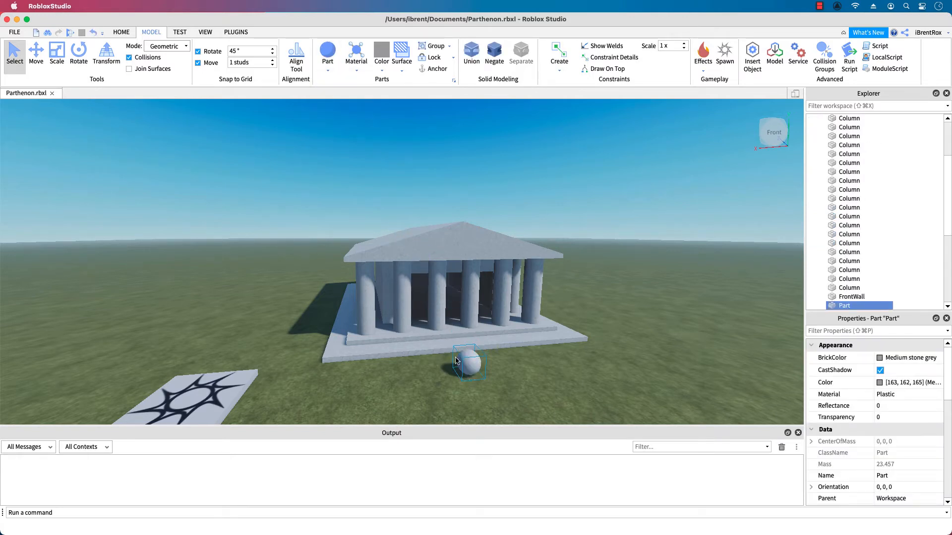
pyautogui.press('super+2')
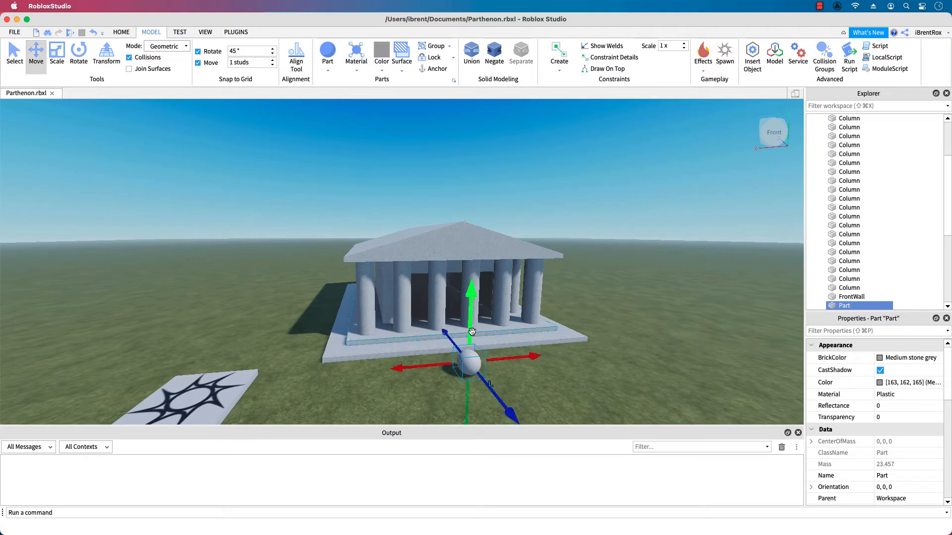
pyautogui.moveTo(466, 361); pyautogui.dragTo(473, 336)
pyautogui.press('f')
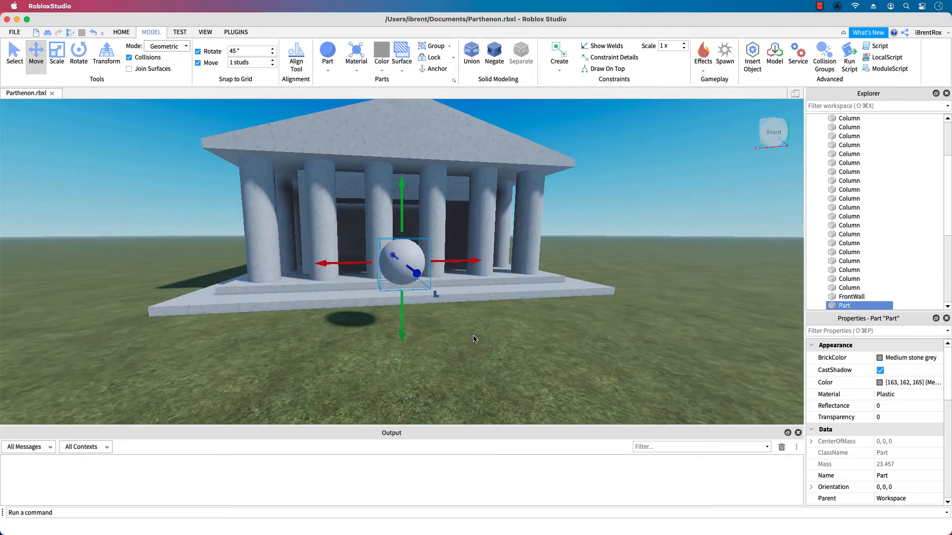
pyautogui.scroll(5, 435, 291)
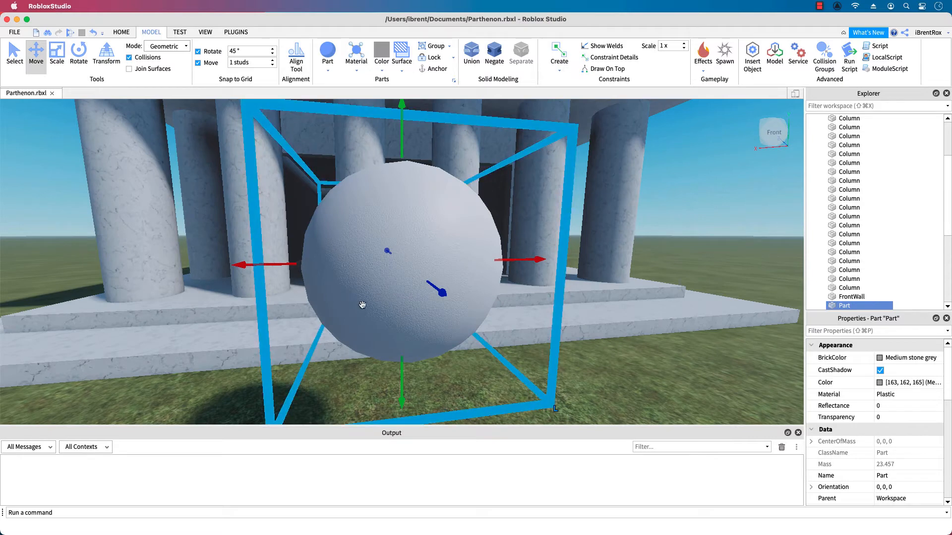
pyautogui.scroll(-5, 383, 291)
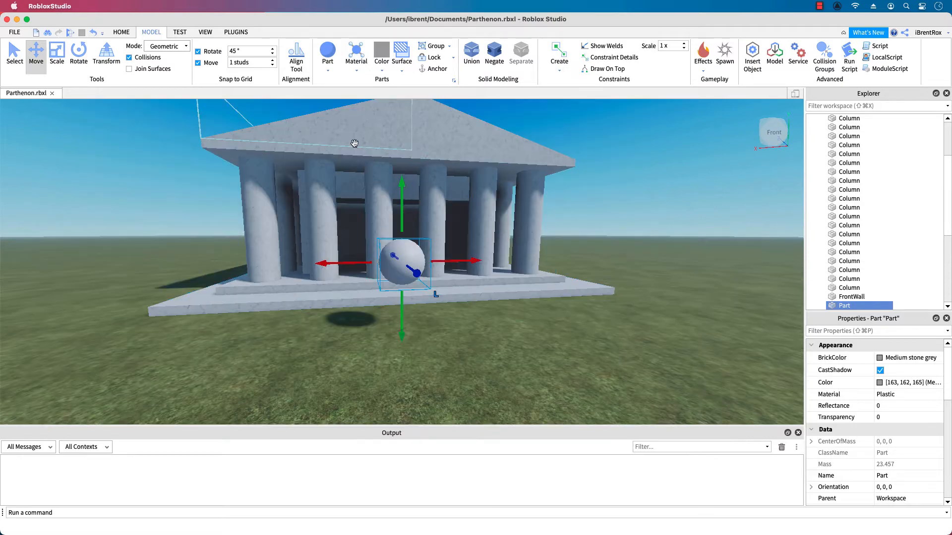
# Step: Give the sphere the Slate material and the Dark stone grey color
pyautogui.click(358, 72)
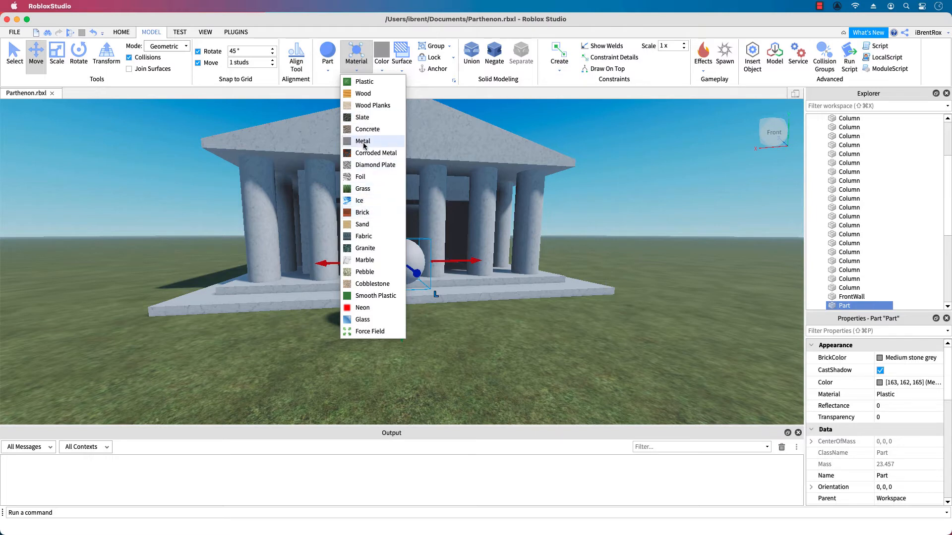
pyautogui.click(364, 118)
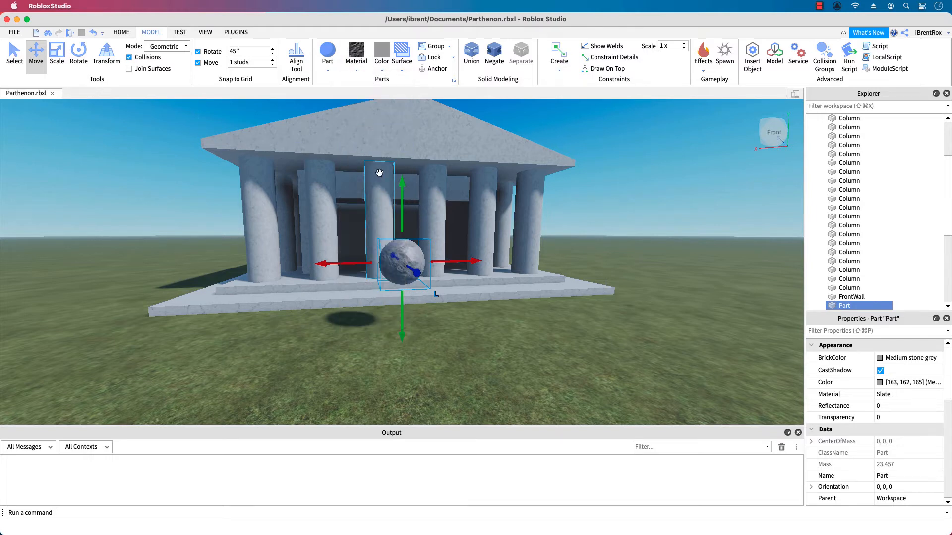
pyautogui.click(383, 71)
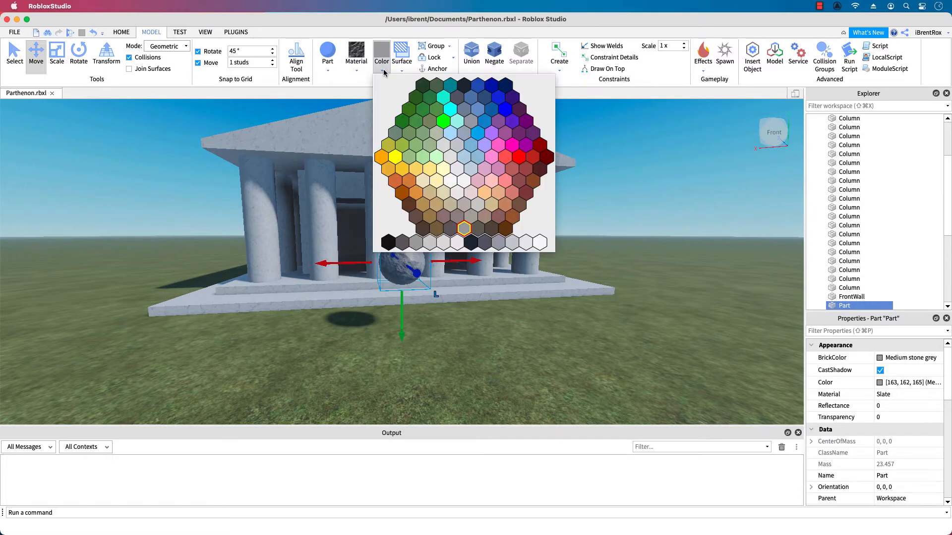
pyautogui.click(450, 230)
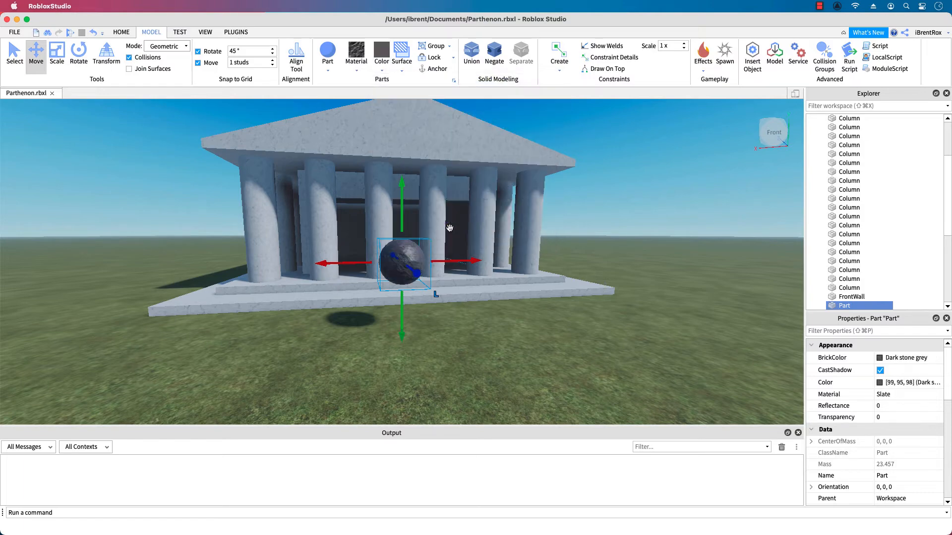
# Step: Insert a block part above the sphere and shift it back toward the temple along the blue axis
pyautogui.moveTo(429, 334); pyautogui.dragTo(432, 336, button='right')
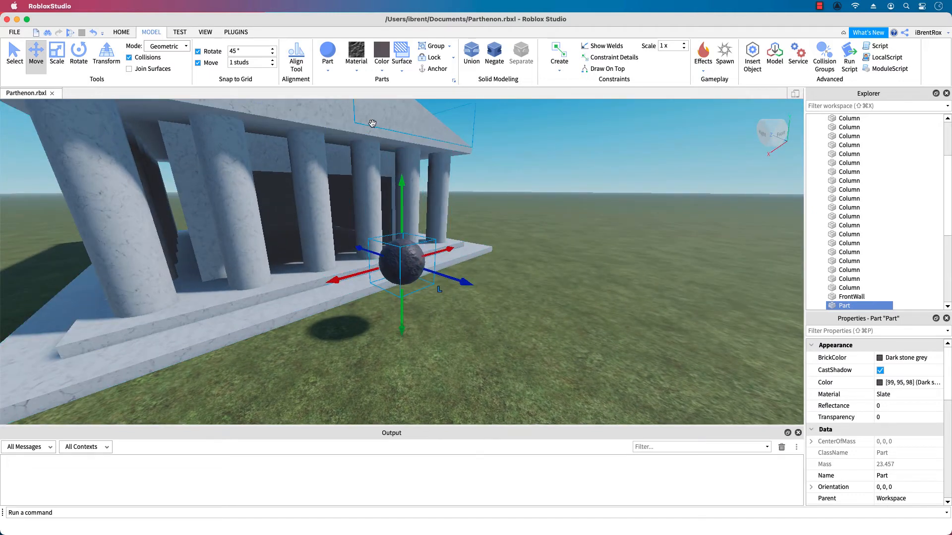
pyautogui.click(326, 71)
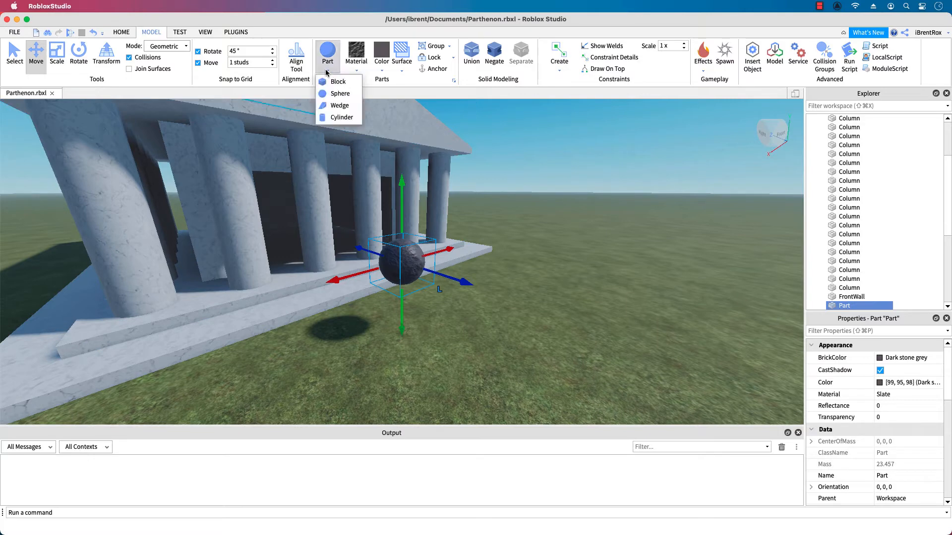
pyautogui.click(333, 81)
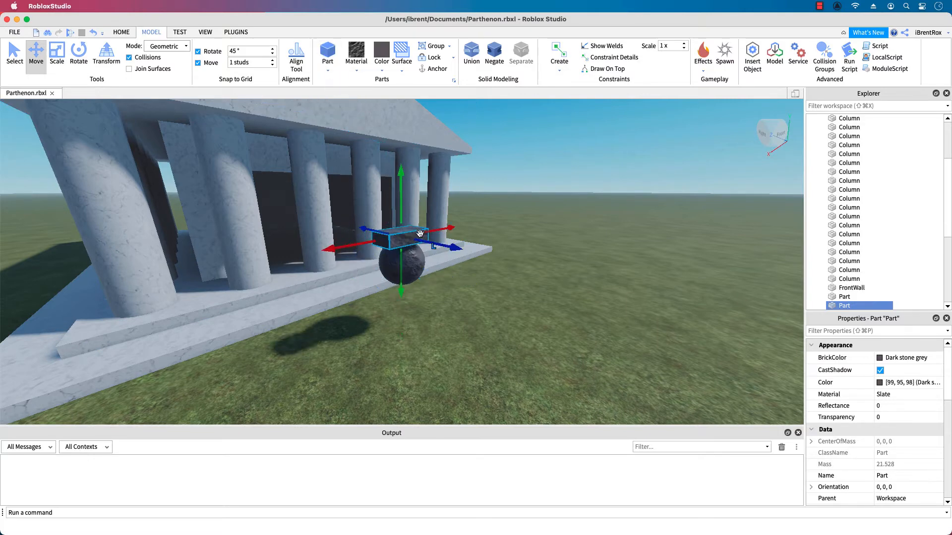
pyautogui.moveTo(481, 347); pyautogui.dragTo(469, 290, button='right')
pyautogui.moveTo(466, 334); pyautogui.dragTo(456, 290, button='right')
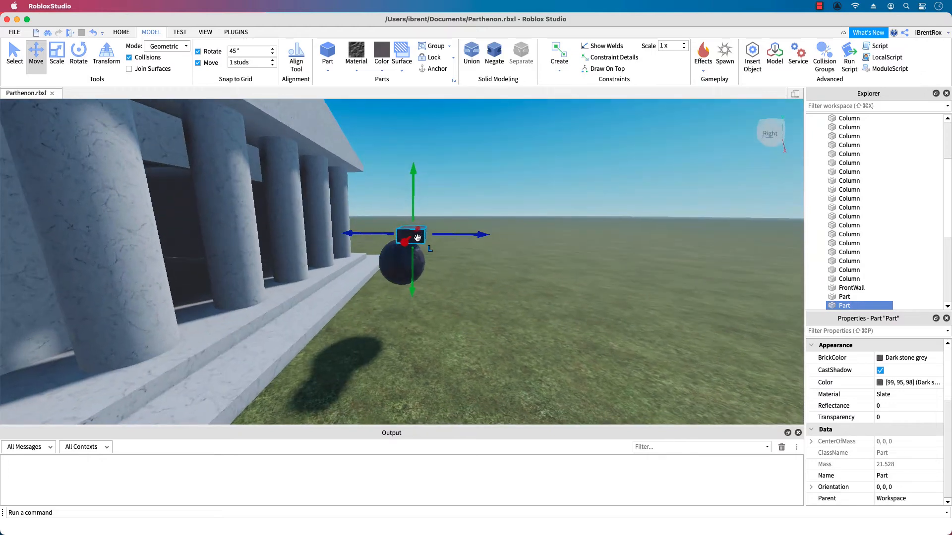
pyautogui.moveTo(382, 238); pyautogui.dragTo(355, 242)
pyautogui.moveTo(450, 341); pyautogui.dragTo(451, 342, button='right')
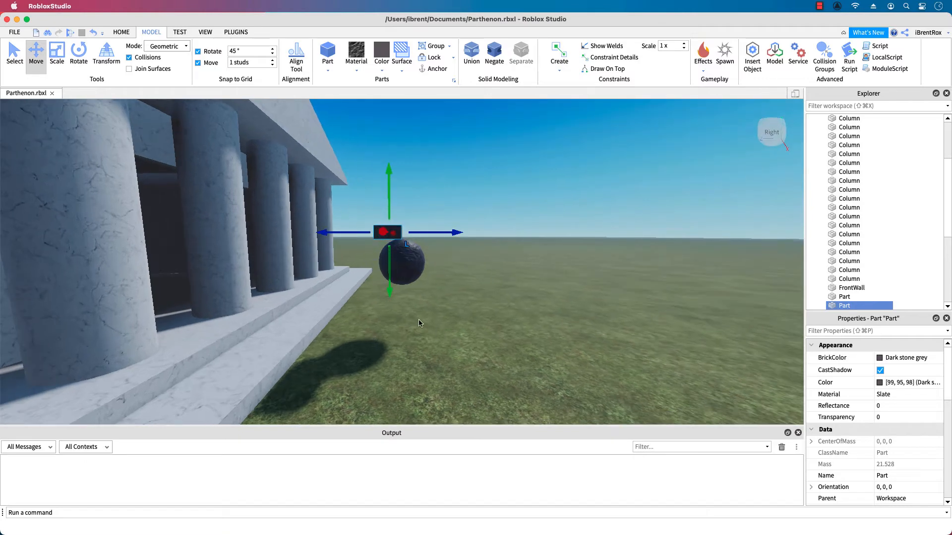
# Step: Disable collisions and scale the block down and sideways into a square slab covering the sphere's rear half
pyautogui.press('super+3')
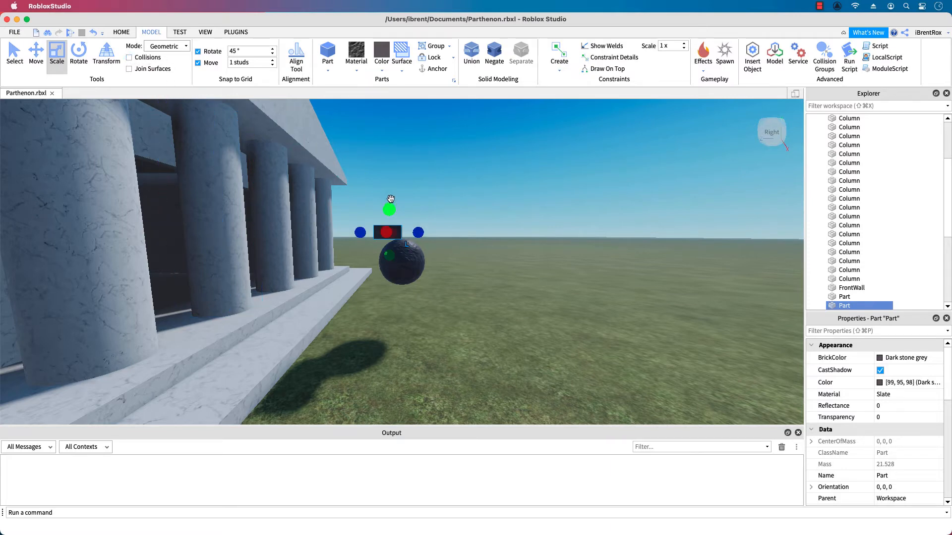
pyautogui.moveTo(390, 260); pyautogui.dragTo(469, 327)
pyautogui.moveTo(469, 325); pyautogui.dragTo(468, 325, button='right')
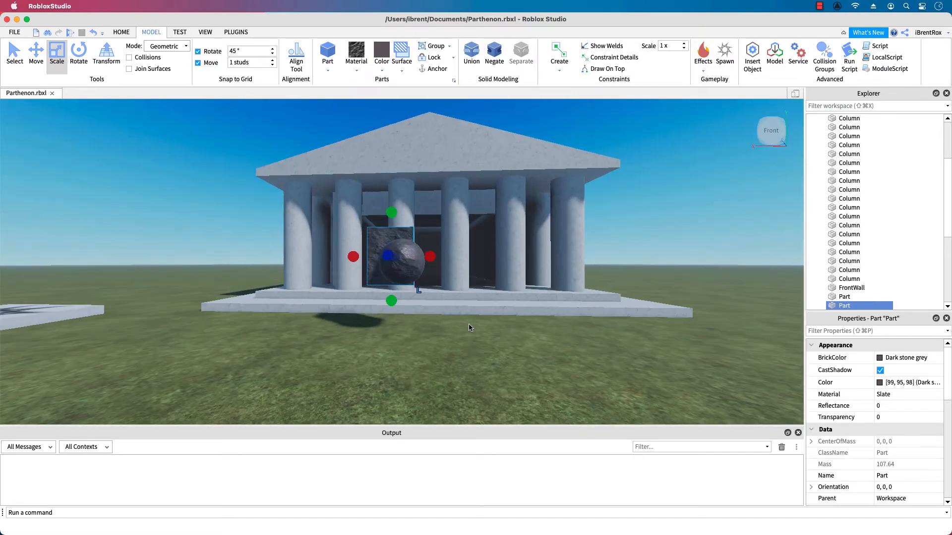
pyautogui.moveTo(430, 256); pyautogui.dragTo(452, 258)
pyautogui.moveTo(403, 300); pyautogui.dragTo(403, 312)
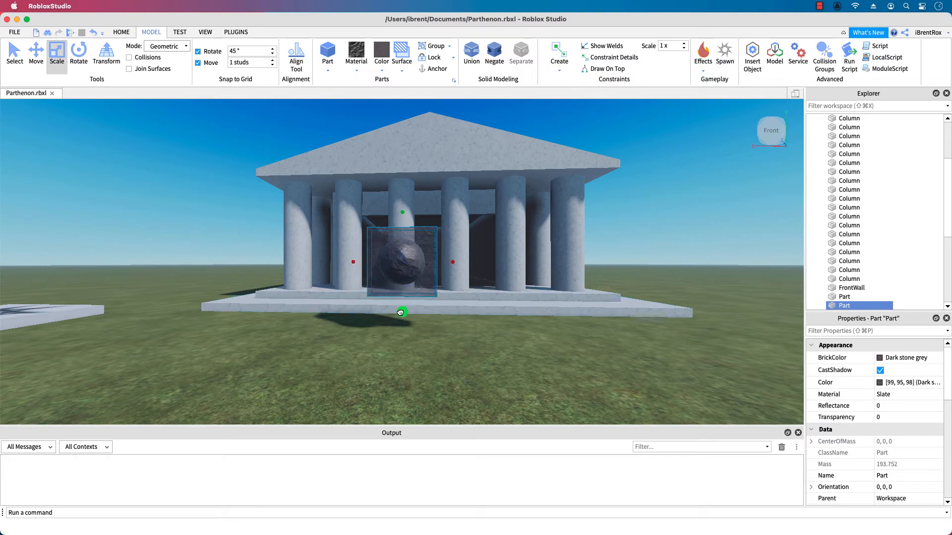
# Step: Duplicate the slab and raise the copy so it sits directly on top of the original
pyautogui.moveTo(303, 324); pyautogui.dragTo(307, 325, button='right')
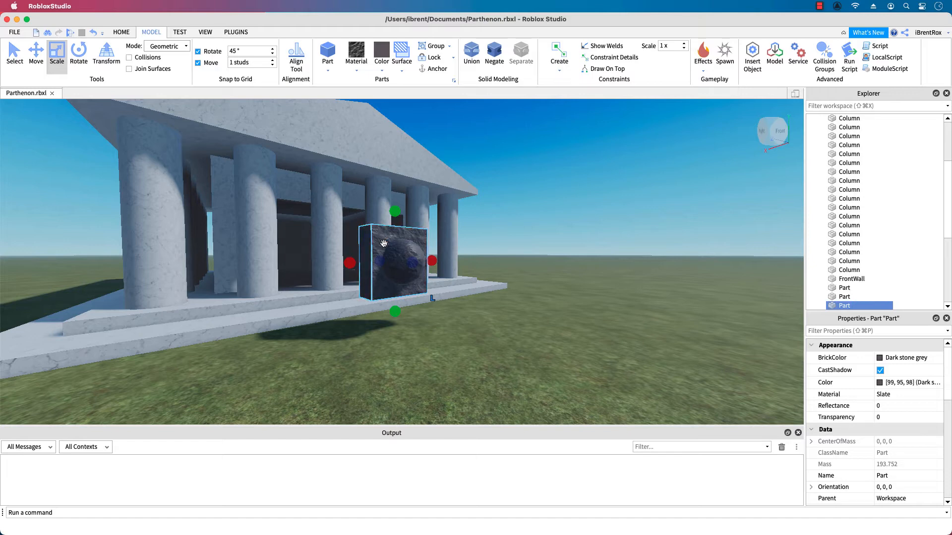
pyautogui.press('super+2')
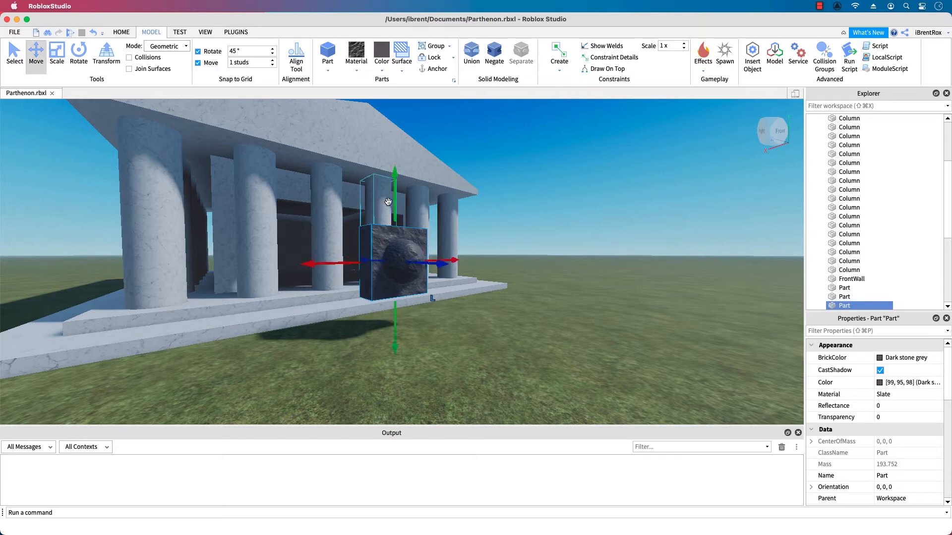
pyautogui.moveTo(396, 206); pyautogui.dragTo(411, 130)
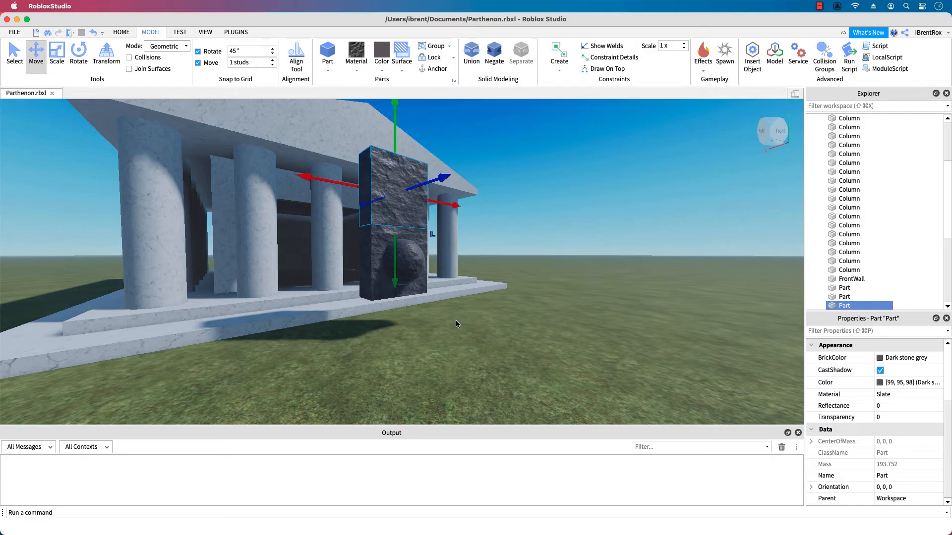
# Step: Scale the upper slab's depth away from the temple into a cube that extends past the sphere
pyautogui.moveTo(479, 335); pyautogui.dragTo(487, 342, button='right')
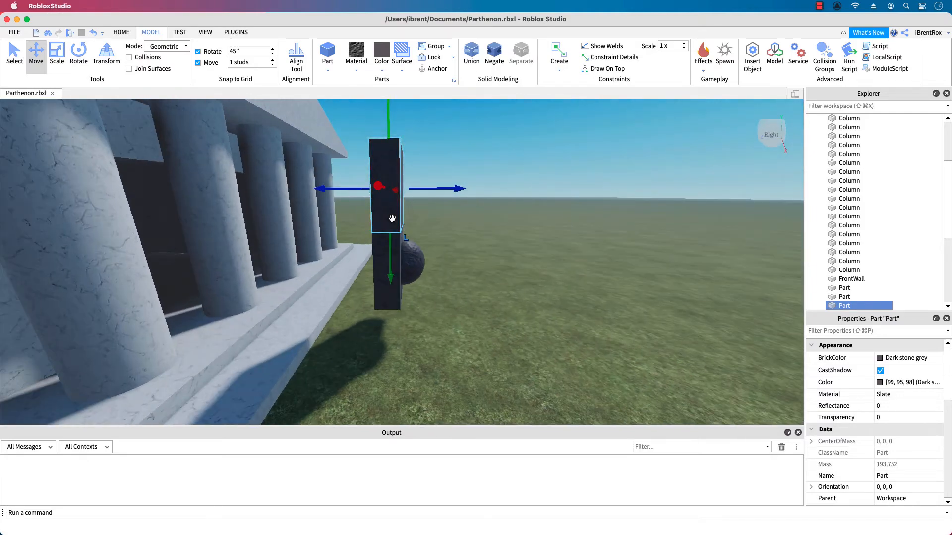
pyautogui.press('super+1')
pyautogui.press('super+3')
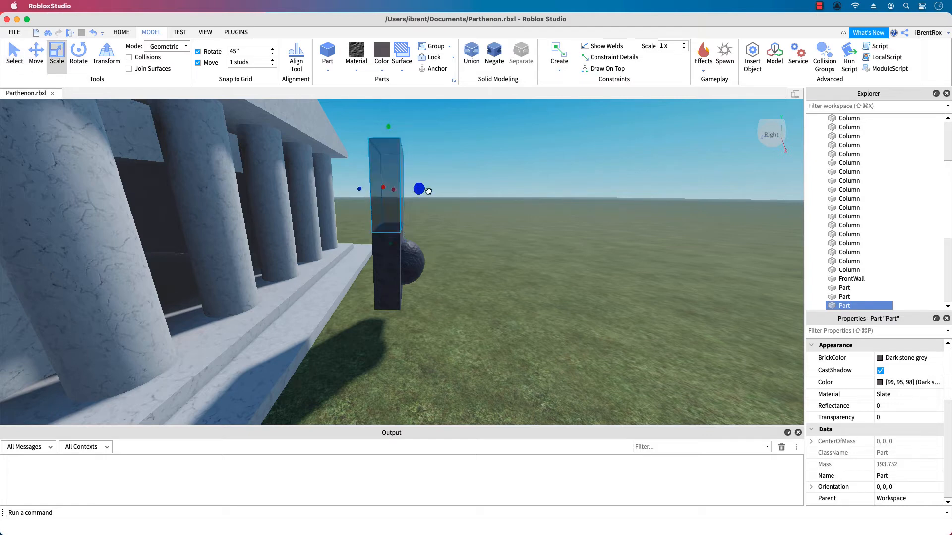
pyautogui.moveTo(419, 189); pyautogui.dragTo(472, 192)
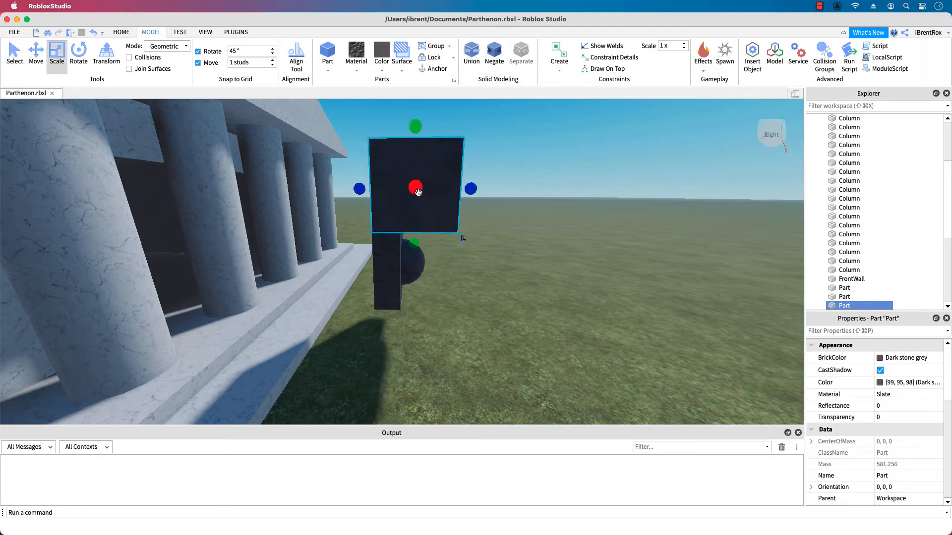
# Step: Lower the upper cube until it overlaps the upper part of the sphere
pyautogui.press('super+2')
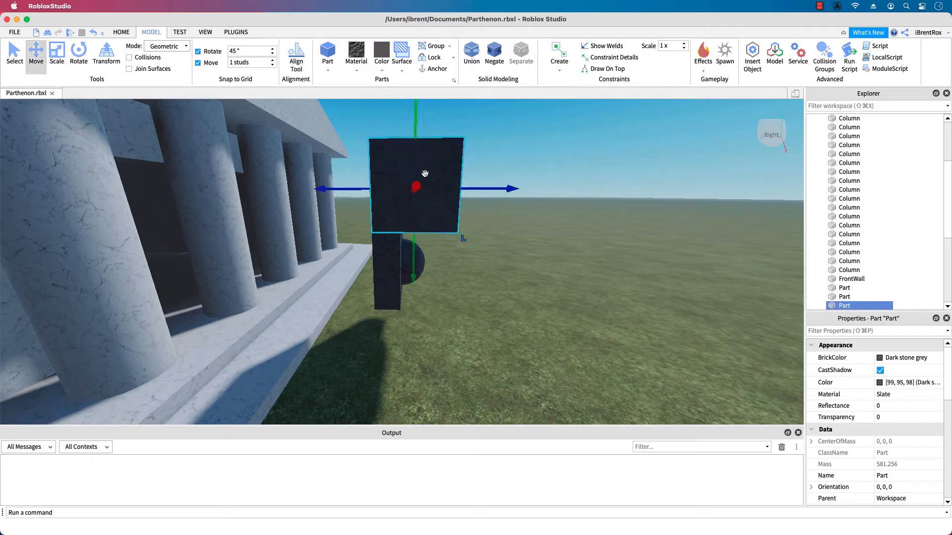
pyautogui.moveTo(412, 135); pyautogui.dragTo(414, 155)
pyautogui.moveTo(487, 322); pyautogui.dragTo(436, 218, button='right')
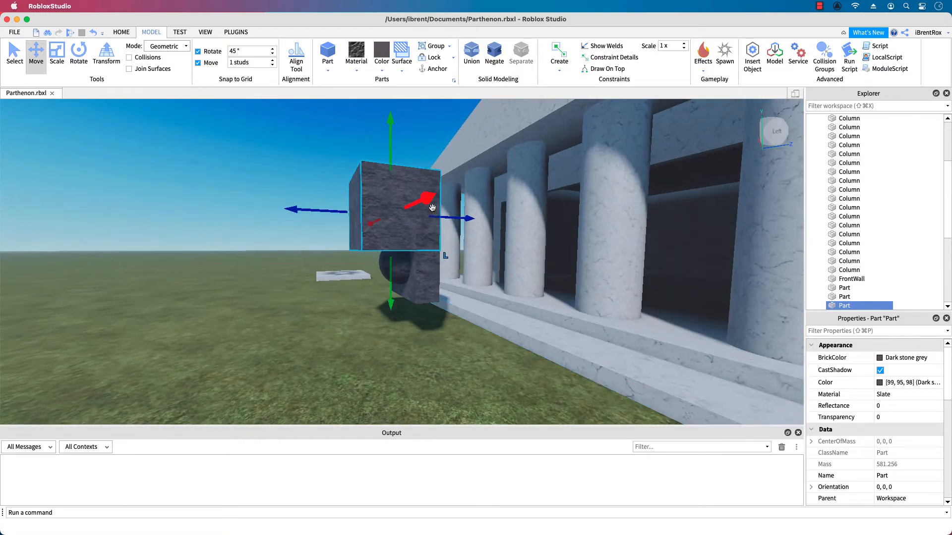
pyautogui.moveTo(391, 150); pyautogui.dragTo(392, 162)
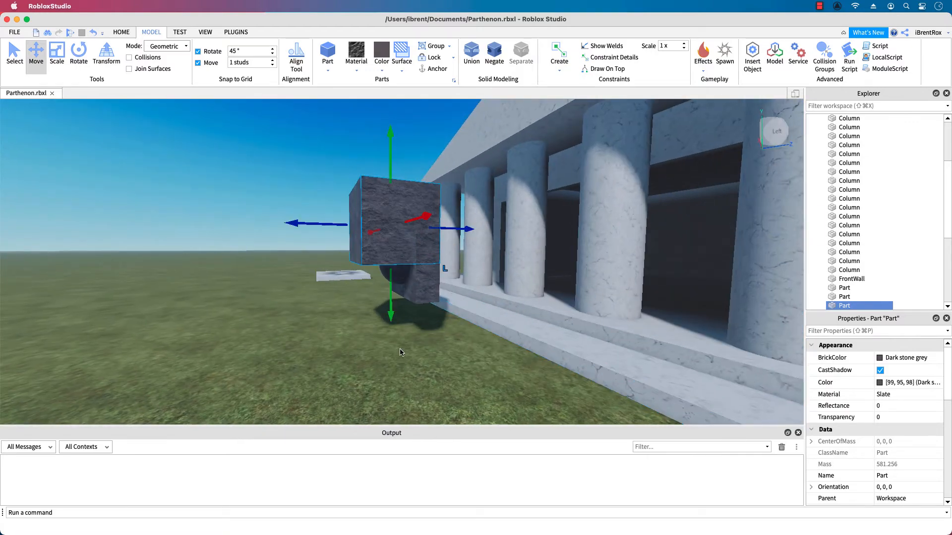
pyautogui.moveTo(408, 351); pyautogui.dragTo(359, 336, button='right')
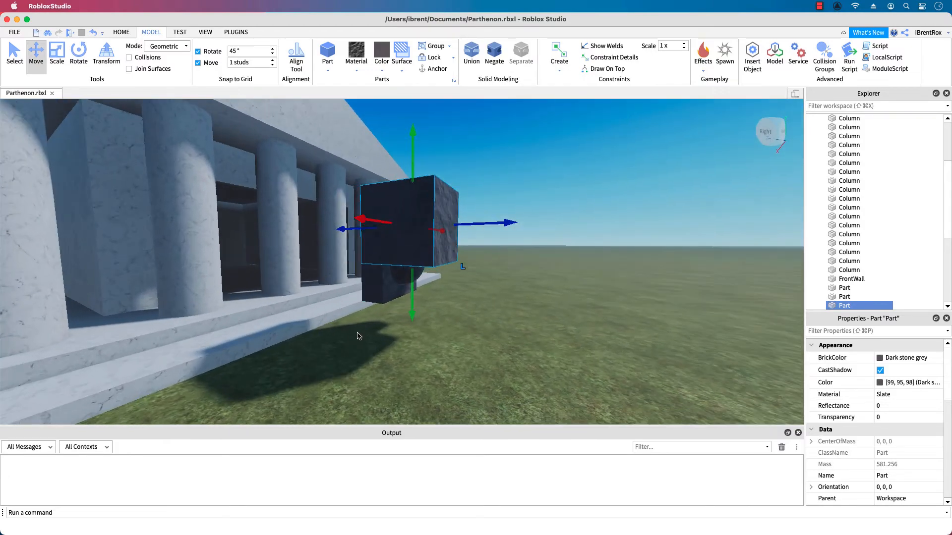
# Step: Select both slate blocks overlapping the sphere and negate them
pyautogui.keyDown('shift'); pyautogui.click(372, 298); pyautogui.keyUp('shift')
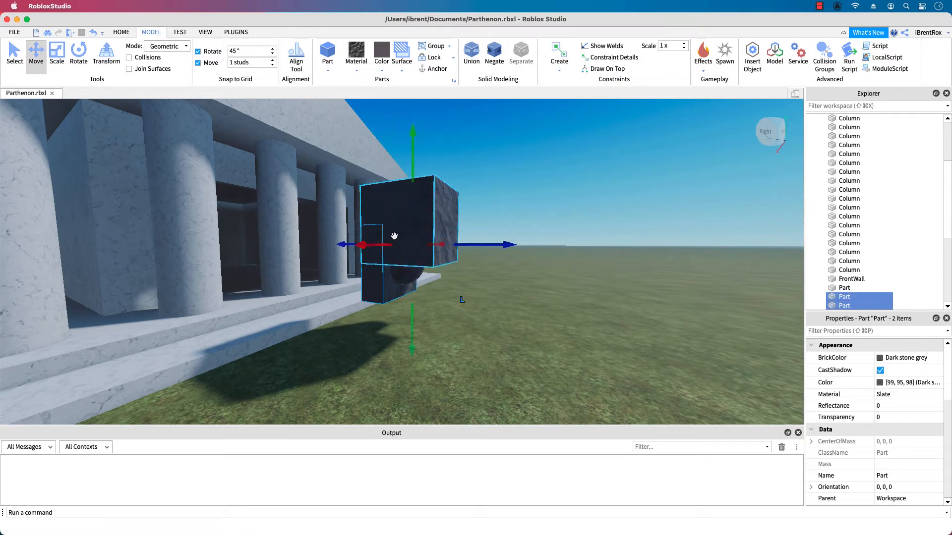
pyautogui.click(494, 54)
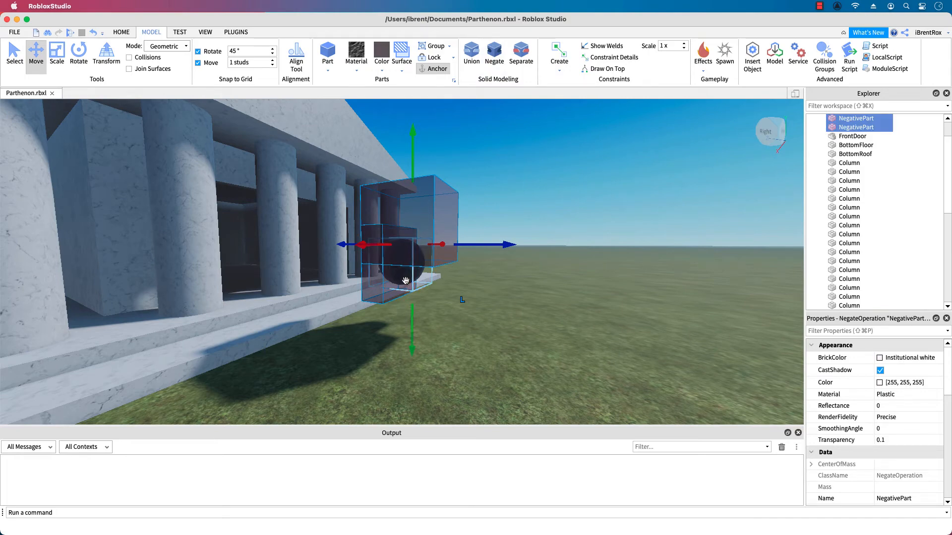
pyautogui.moveTo(406, 280); pyautogui.dragTo(404, 285, button='right')
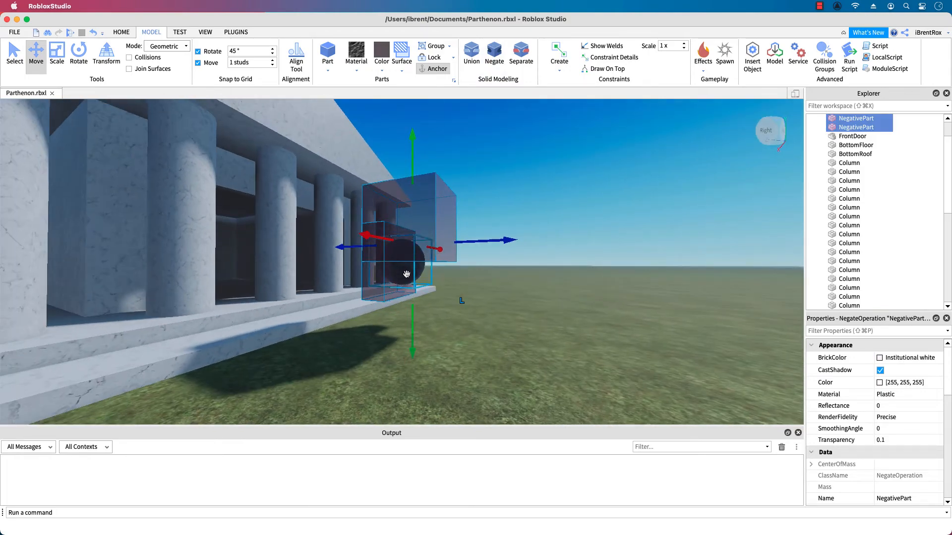
# Step: Union the sphere with the two negated blocks to cut it down to a quarter-sphere bowl
pyautogui.keyDown('shift'); pyautogui.click(407, 274); pyautogui.keyUp('shift')
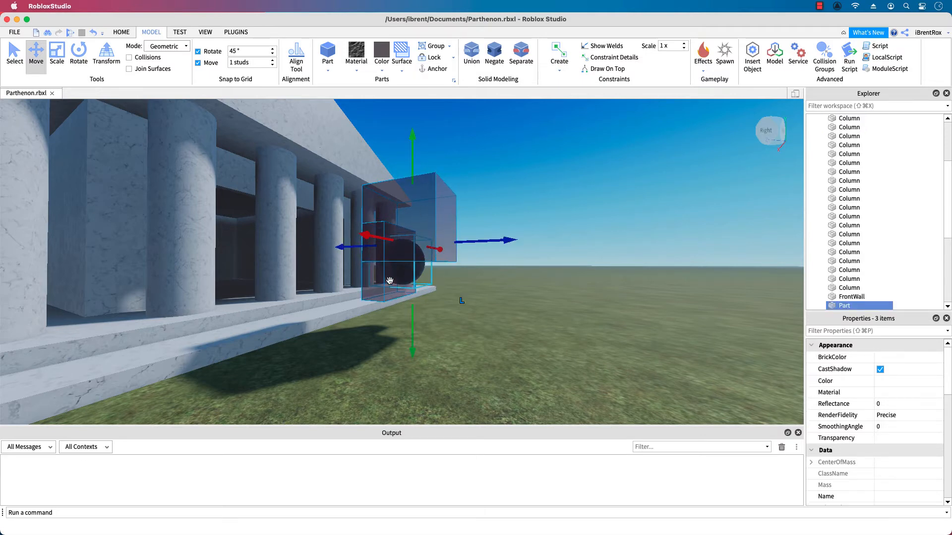
pyautogui.click(472, 52)
pyautogui.press('f')
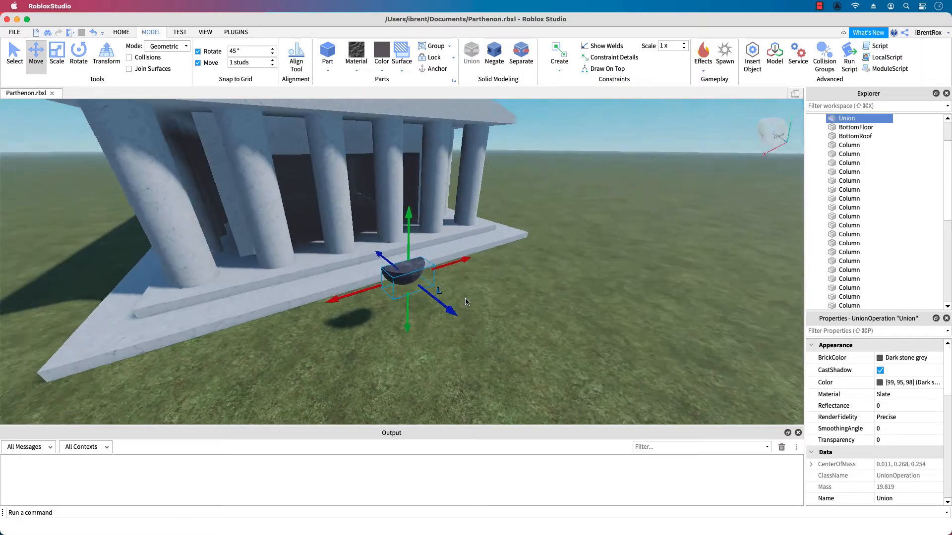
# Step: Color the quarter-sphere bowl Medium stone grey
pyautogui.moveTo(466, 301); pyautogui.dragTo(464, 297, button='right')
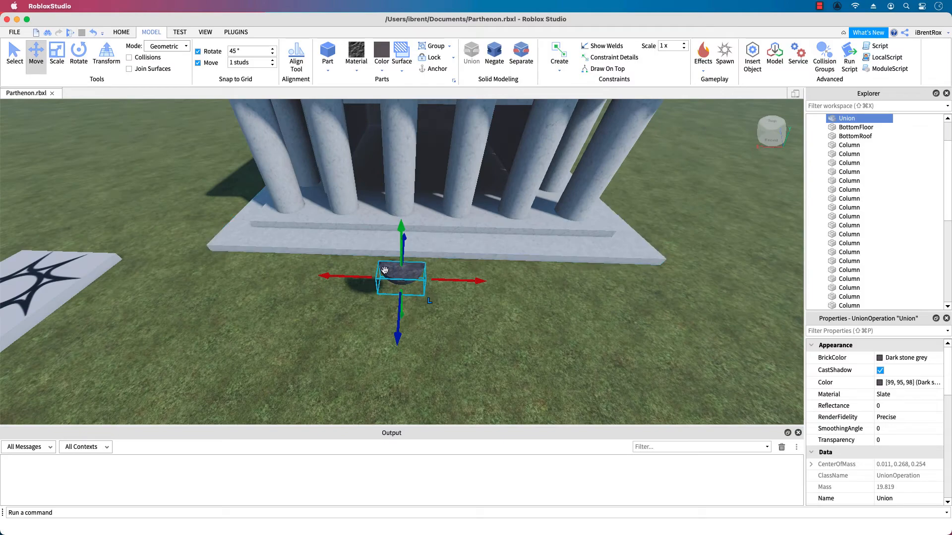
pyautogui.scroll(5, 404, 268)
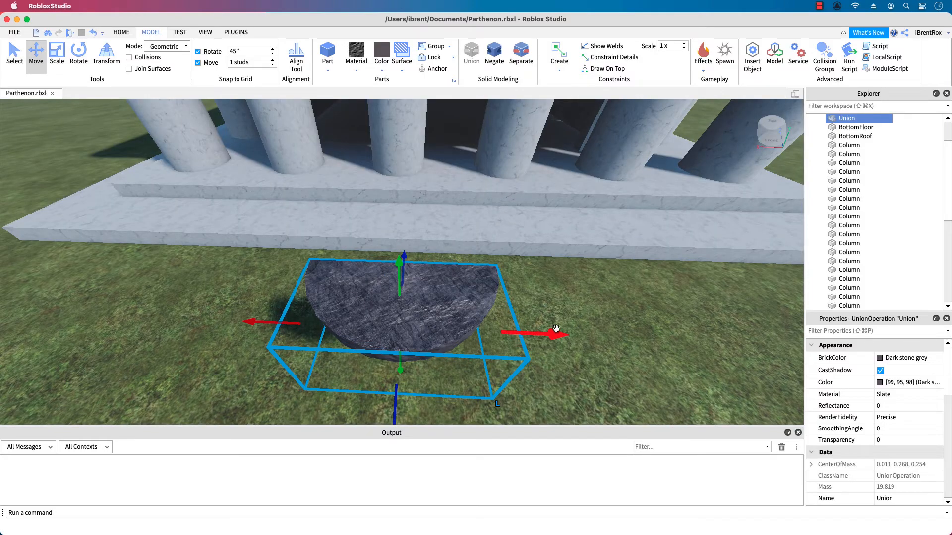
pyautogui.moveTo(556, 334); pyautogui.dragTo(516, 369, button='right')
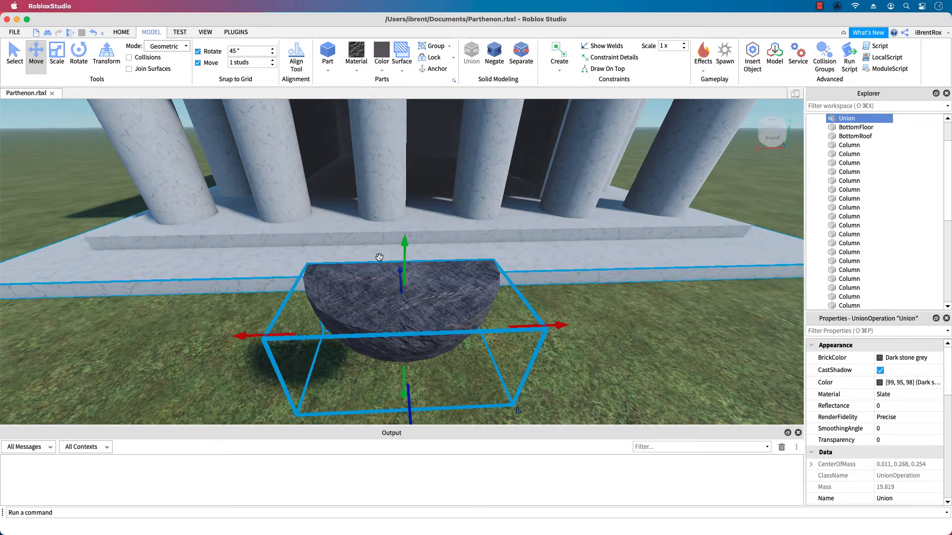
pyautogui.click(382, 71)
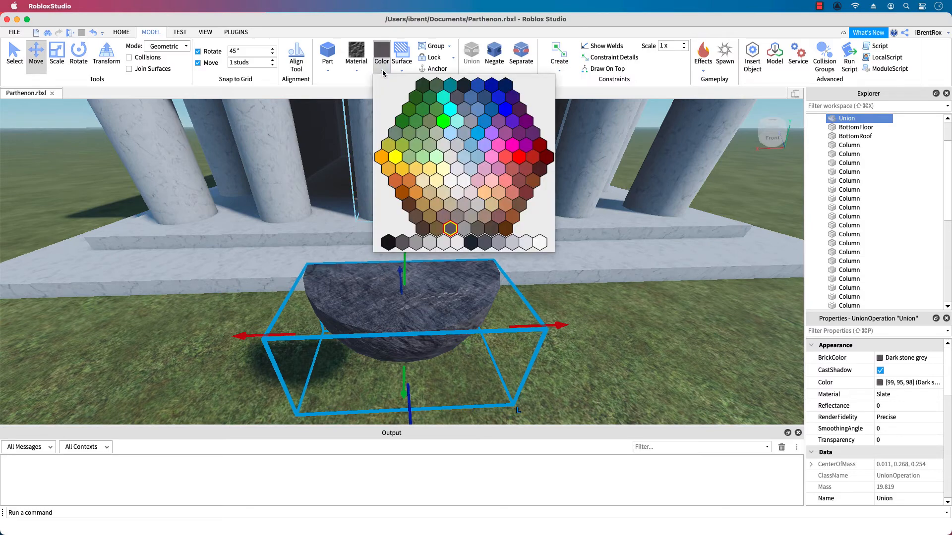
pyautogui.click(417, 244)
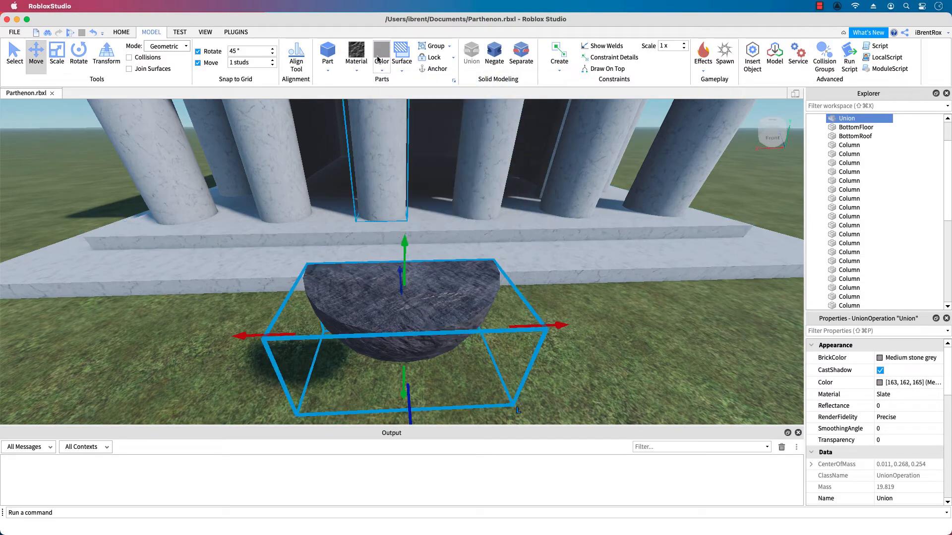
# Step: Give the quarter-sphere bowl the Cobblestone material and the color Mid gray
pyautogui.click(355, 71)
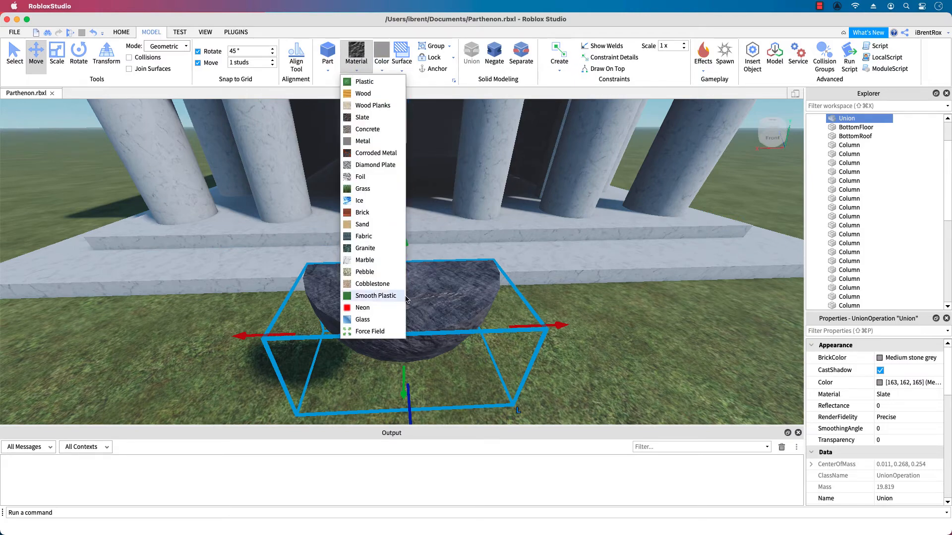
pyautogui.click(372, 284)
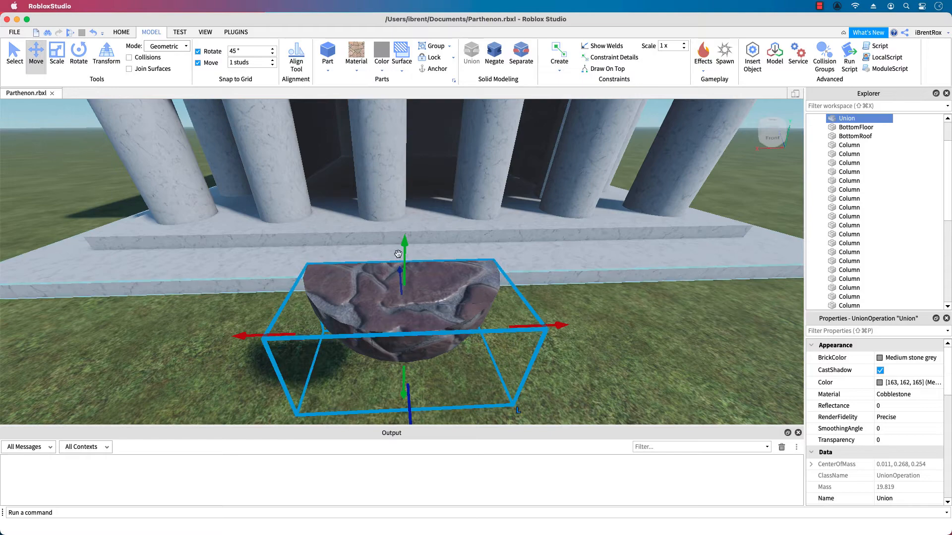
pyautogui.click(381, 72)
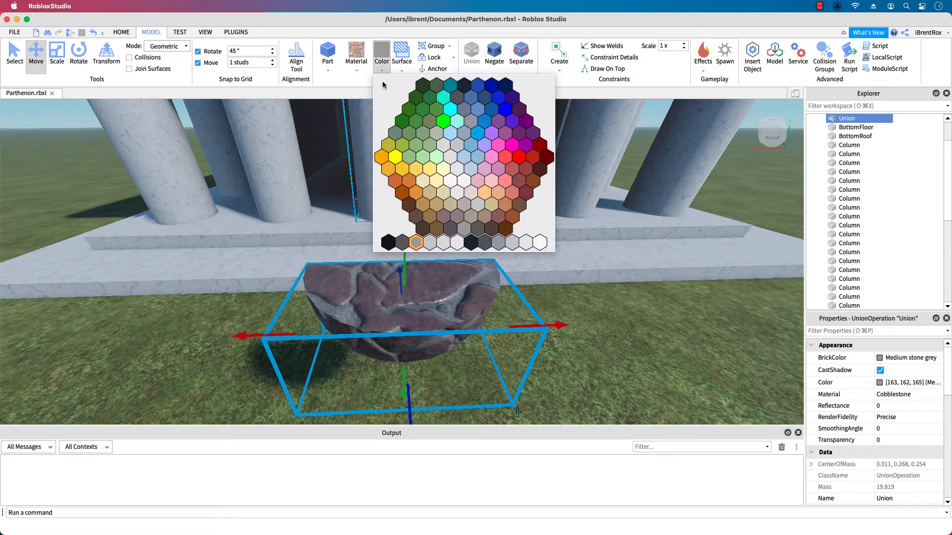
pyautogui.click(430, 242)
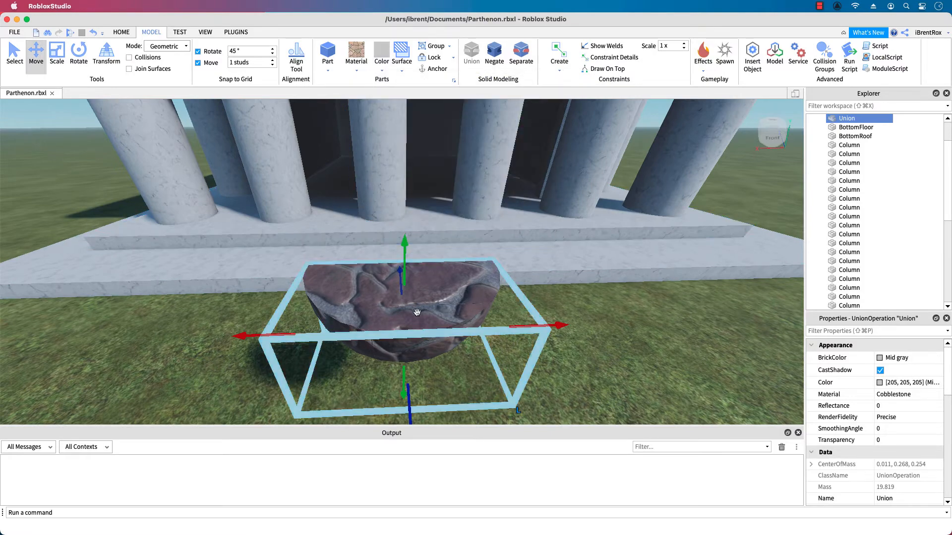
# Step: Insert a new sphere part and move it off the temple steps to the near end of the bowl
pyautogui.moveTo(552, 380); pyautogui.dragTo(552, 380, button='right')
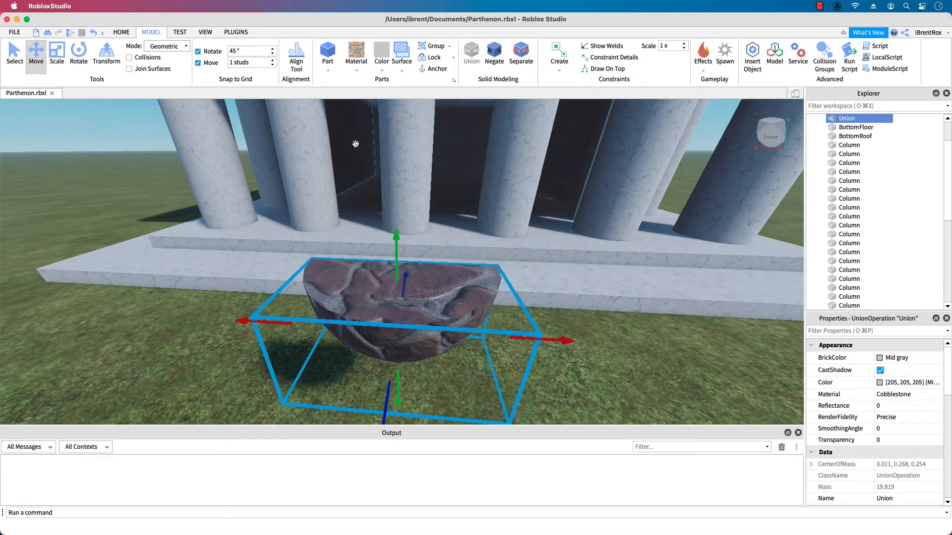
pyautogui.click(328, 71)
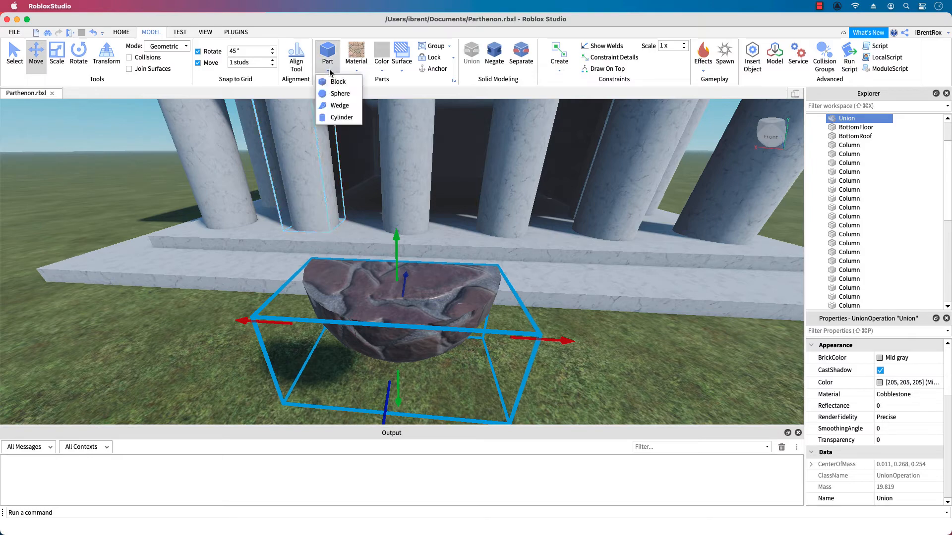
pyautogui.click(339, 94)
pyautogui.moveTo(503, 356); pyautogui.dragTo(517, 361, button='right')
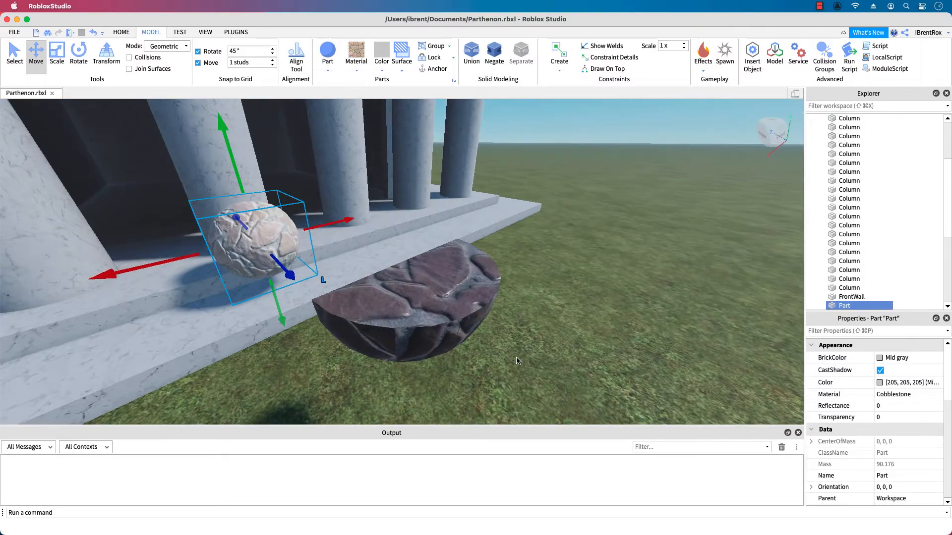
pyautogui.moveTo(260, 224); pyautogui.dragTo(280, 147)
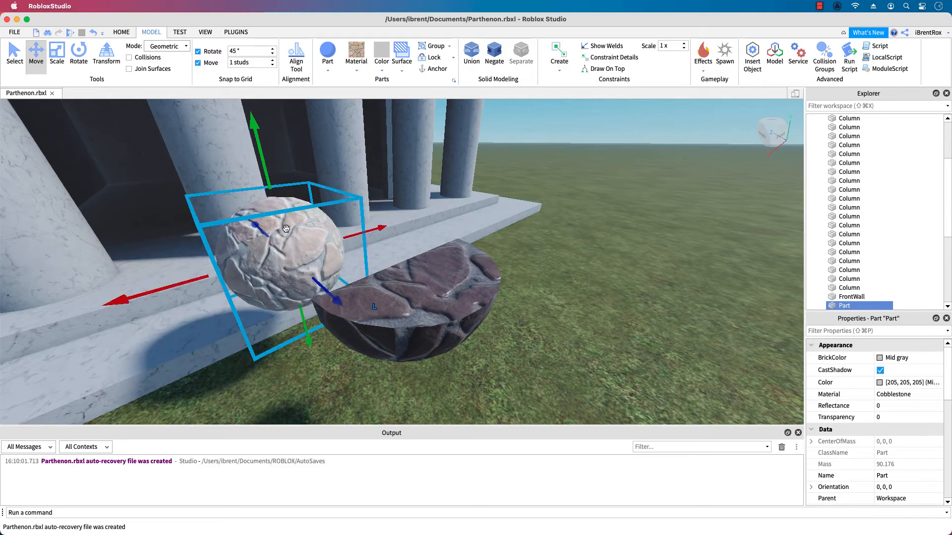
# Step: Scale the new sphere down to about a quarter of the bowl's width and bring it onto the bowl's flat top
pyautogui.press('super+1')
pyautogui.press('super+3')
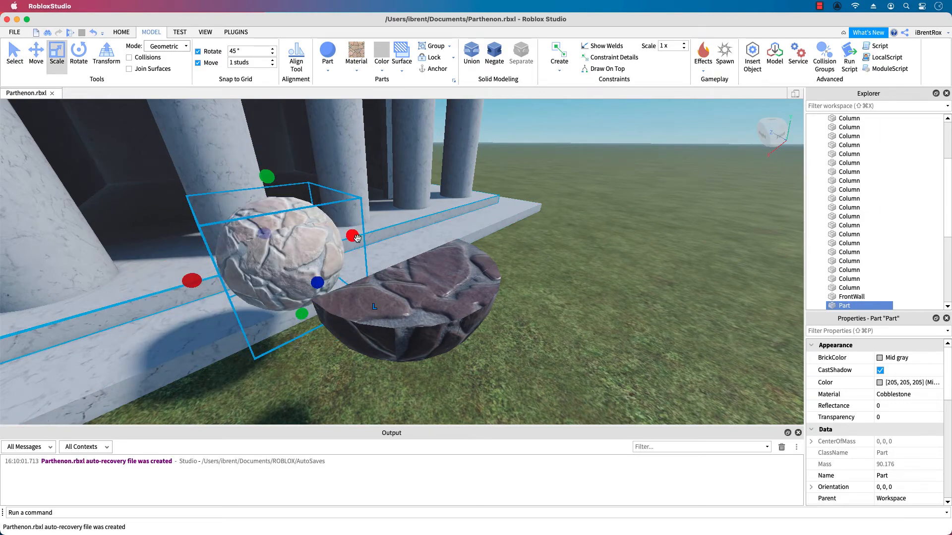
pyautogui.moveTo(353, 236); pyautogui.dragTo(399, 254)
pyautogui.moveTo(497, 397); pyautogui.dragTo(498, 397, button='right')
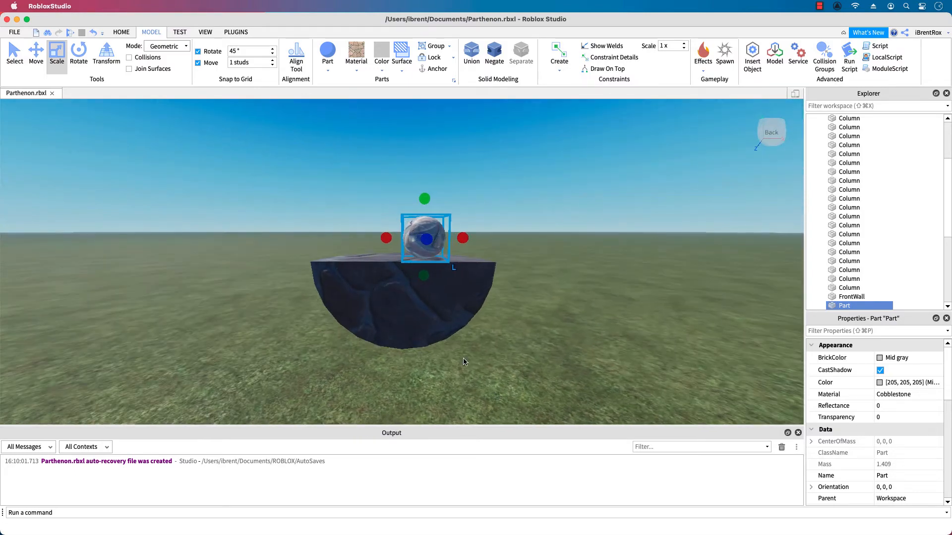
# Step: Turn off move snapping and sink the small sphere about halfway into the bowl's flat top
pyautogui.press('super+2')
pyautogui.moveTo(378, 240)
pyautogui.mouseDown()
pyautogui.moveTo(349, 240)
pyautogui.moveTo(360, 241)
pyautogui.mouseUp()
pyautogui.moveTo(551, 282); pyautogui.dragTo(550, 282, button='right')
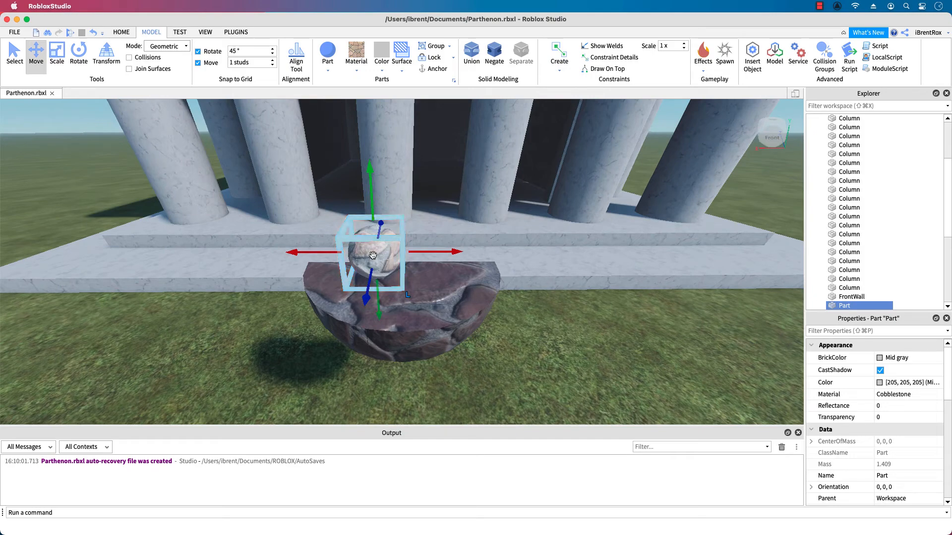
pyautogui.scroll(2, 268, 99)
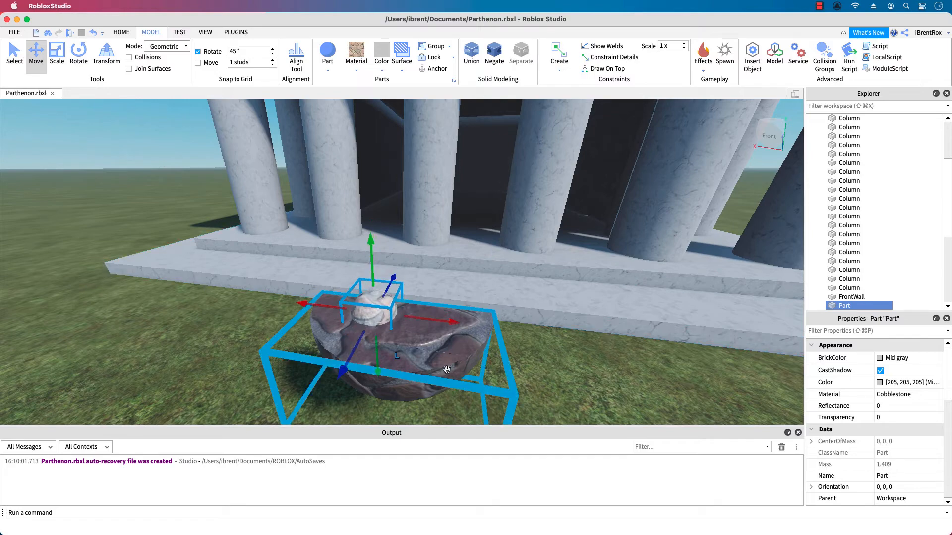
# Step: Center the small sphere across the bowl's width, checking it from the front and back
pyautogui.moveTo(456, 327); pyautogui.dragTo(484, 335)
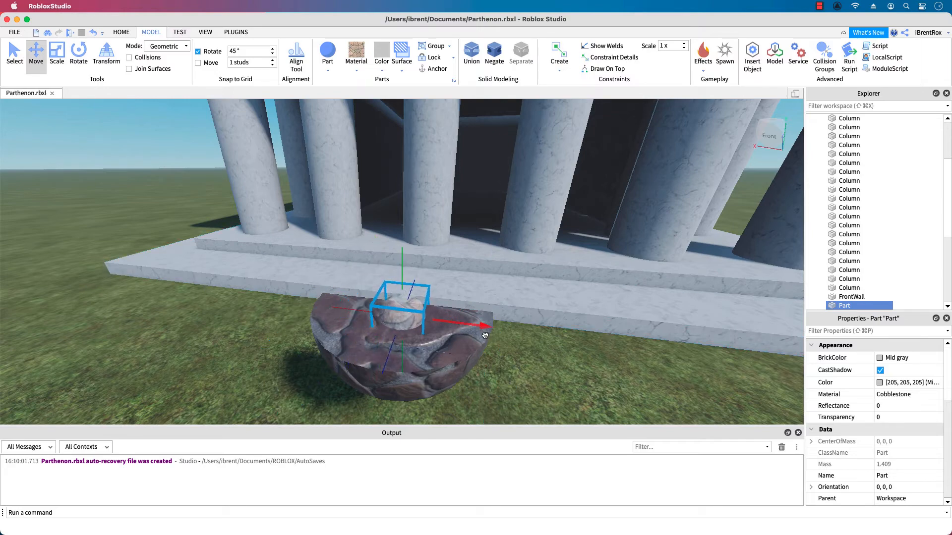
pyautogui.moveTo(543, 396); pyautogui.dragTo(542, 394, button='right')
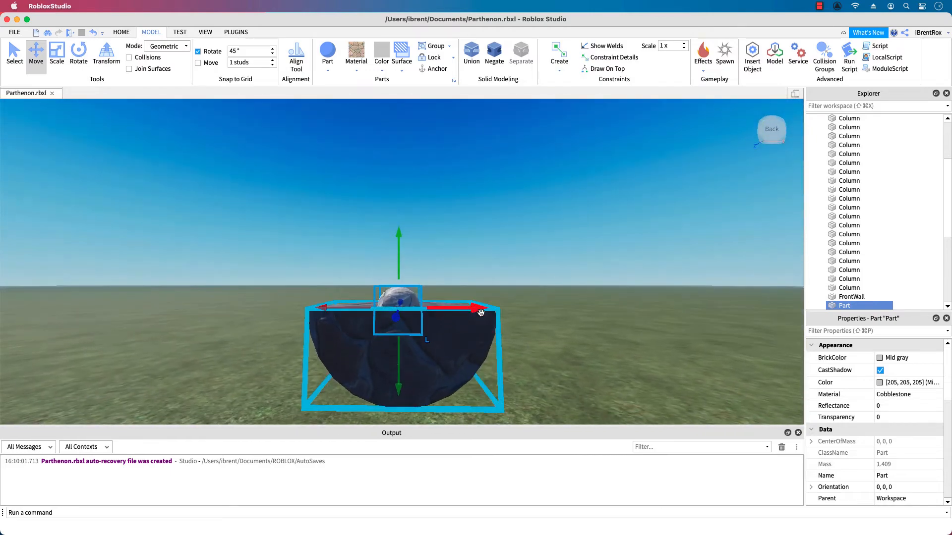
pyautogui.moveTo(471, 310); pyautogui.dragTo(479, 312)
pyautogui.moveTo(563, 340); pyautogui.dragTo(563, 342, button='right')
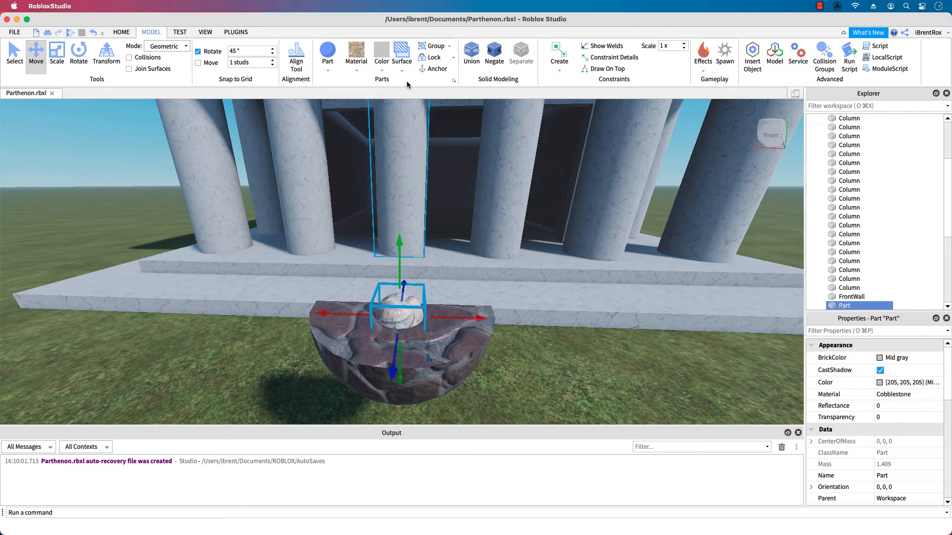
# Step: Give the small sphere the Slate material and color it Really black
pyautogui.click(358, 72)
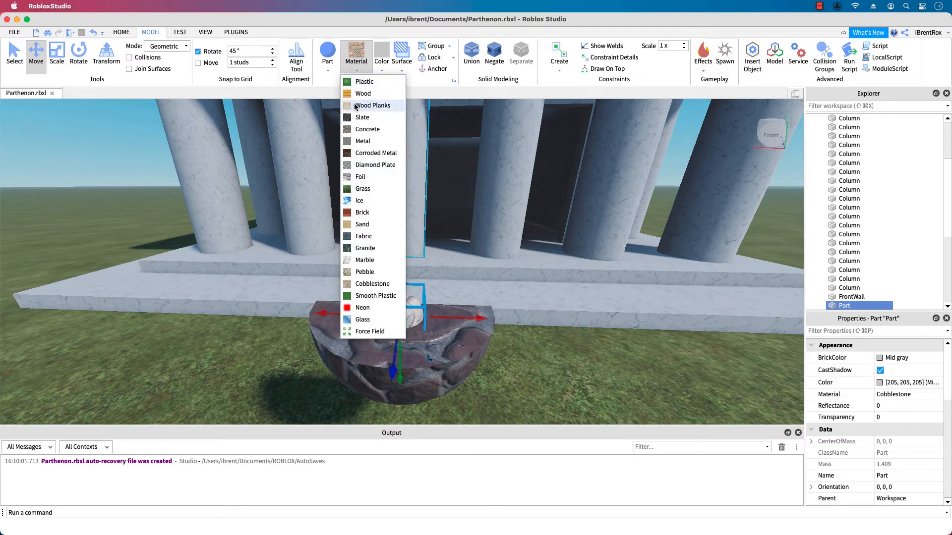
pyautogui.click(362, 117)
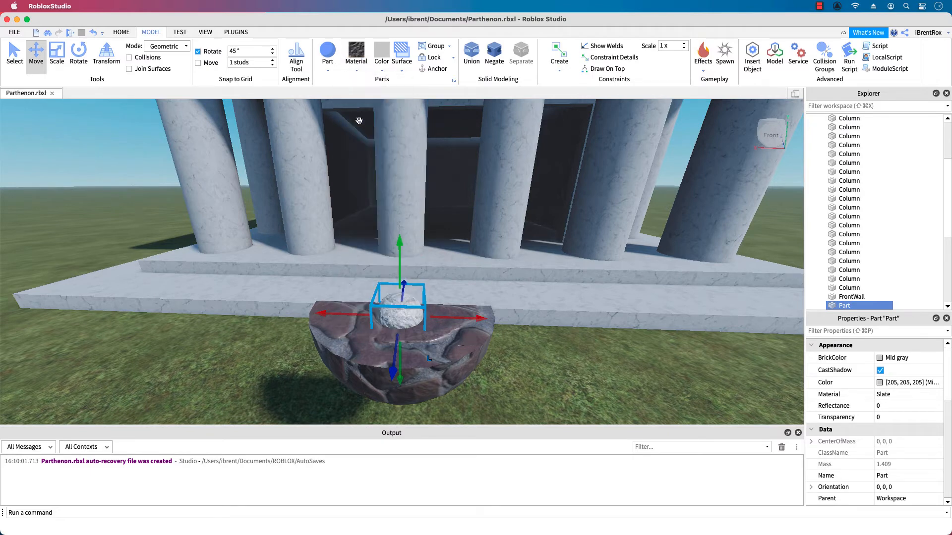
pyautogui.click(382, 71)
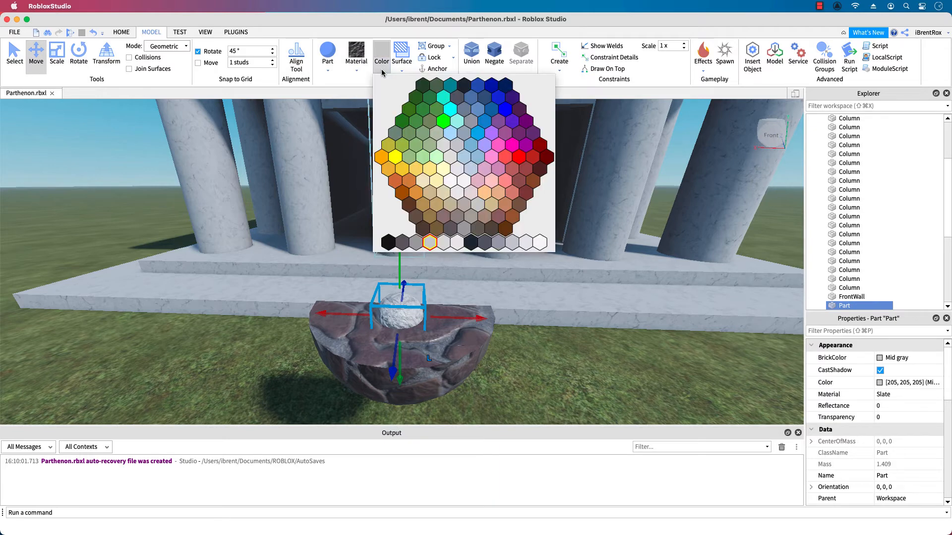
pyautogui.click(403, 243)
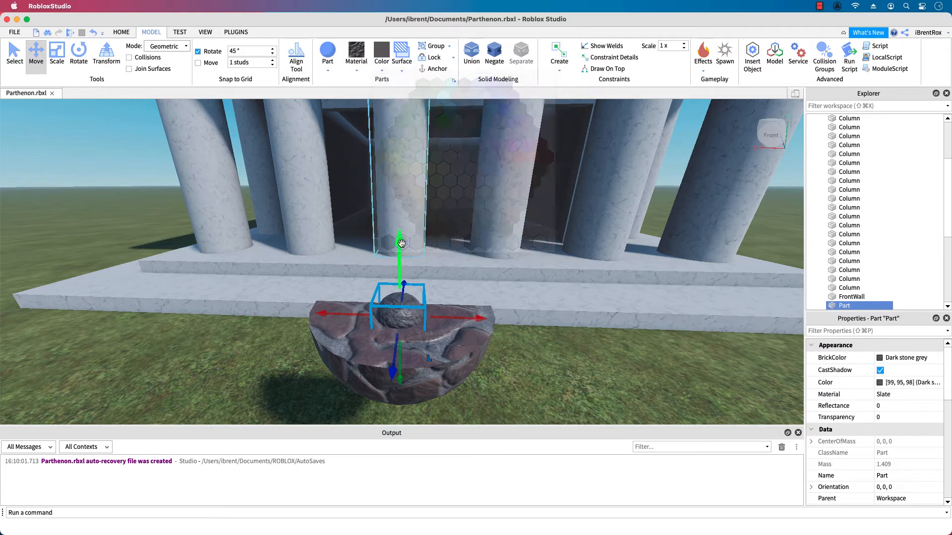
pyautogui.click(383, 71)
pyautogui.click(390, 242)
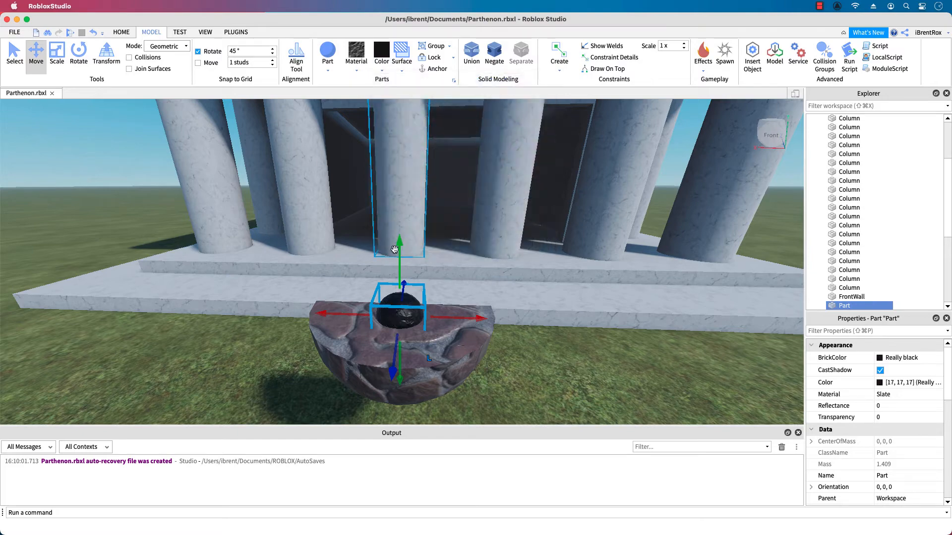
# Step: Group the small sphere and the cobblestone bowl into a model and rename it Light
pyautogui.moveTo(533, 369); pyautogui.dragTo(538, 363, button='right')
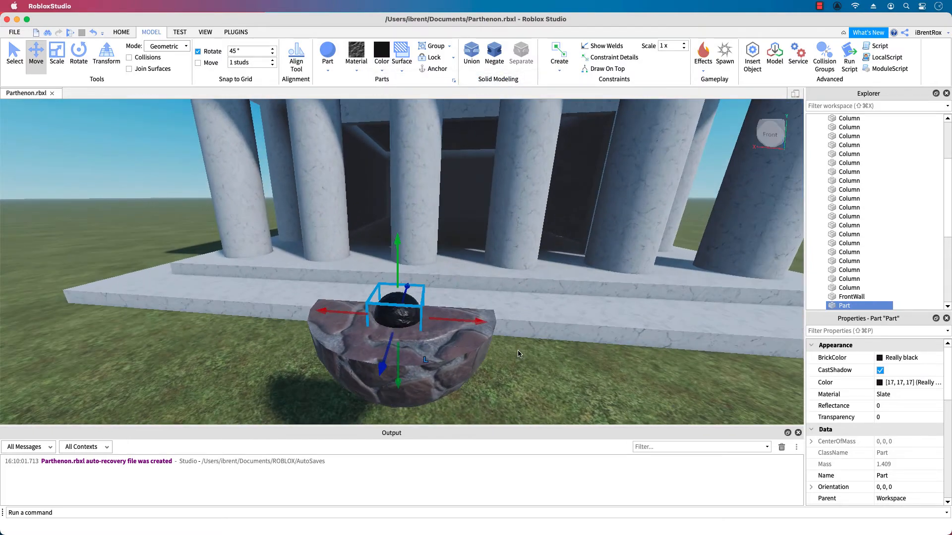
pyautogui.scroll(-3, 888, 276)
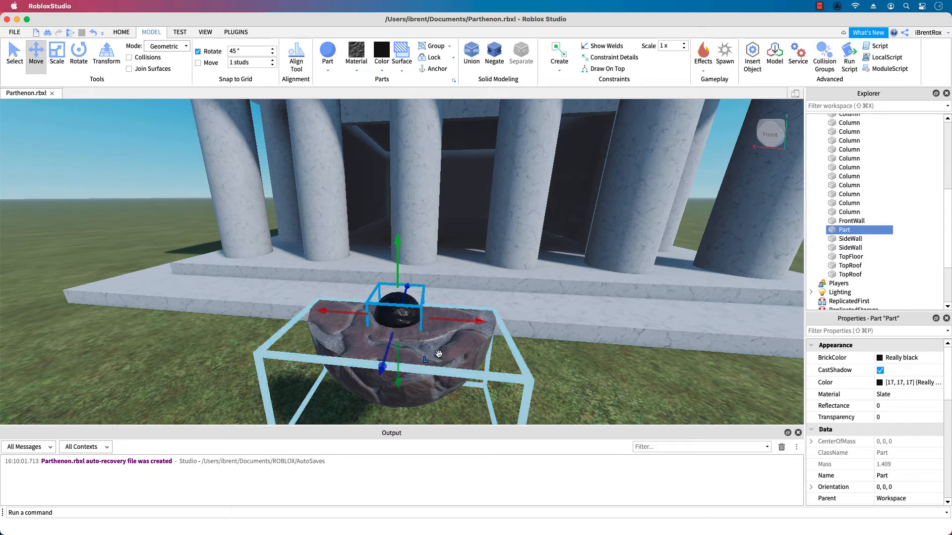
pyautogui.keyDown('shift'); pyautogui.click(439, 354); pyautogui.keyUp('shift')
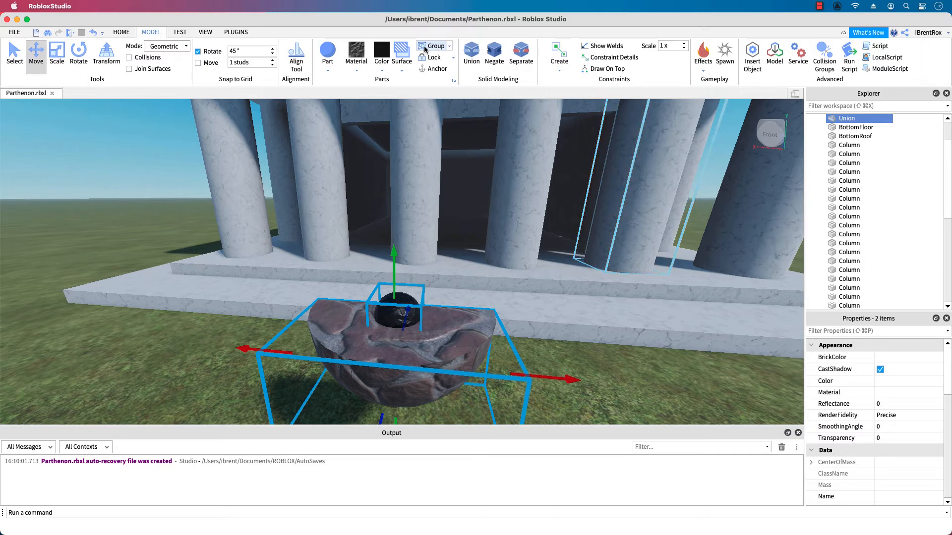
pyautogui.click(443, 48)
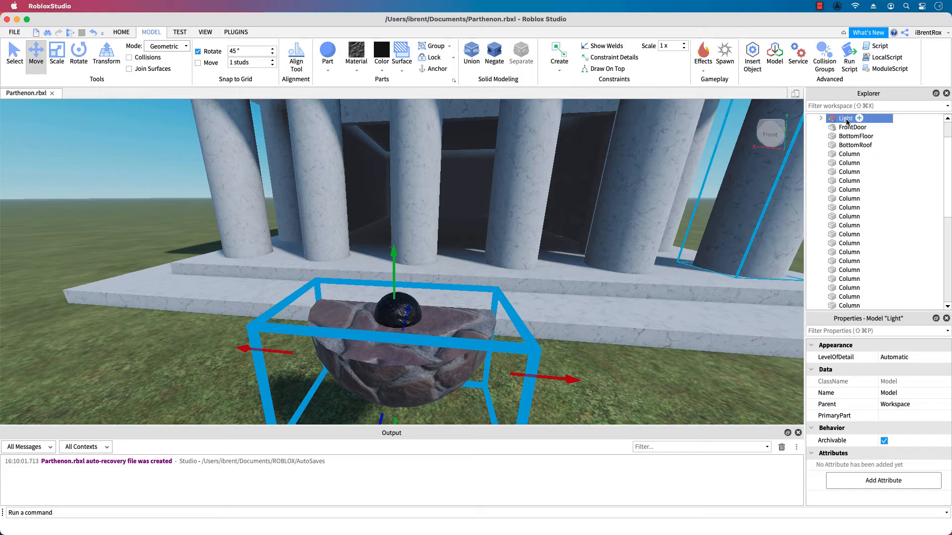
pyautogui.moveTo(559, 371); pyautogui.dragTo(557, 371, button='right')
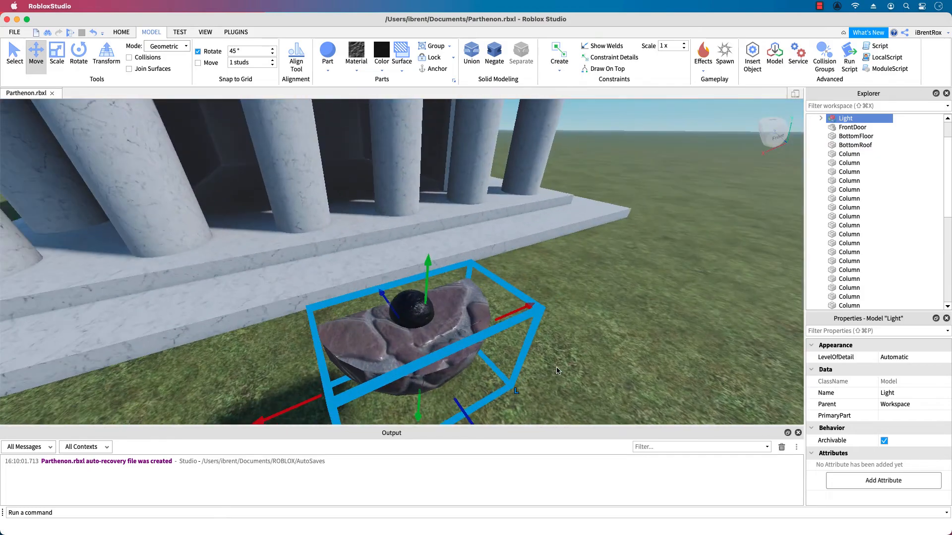
# Step: Add a Fire effect to the small black sphere inside the Light model
pyautogui.scroll(-3, 418, 342)
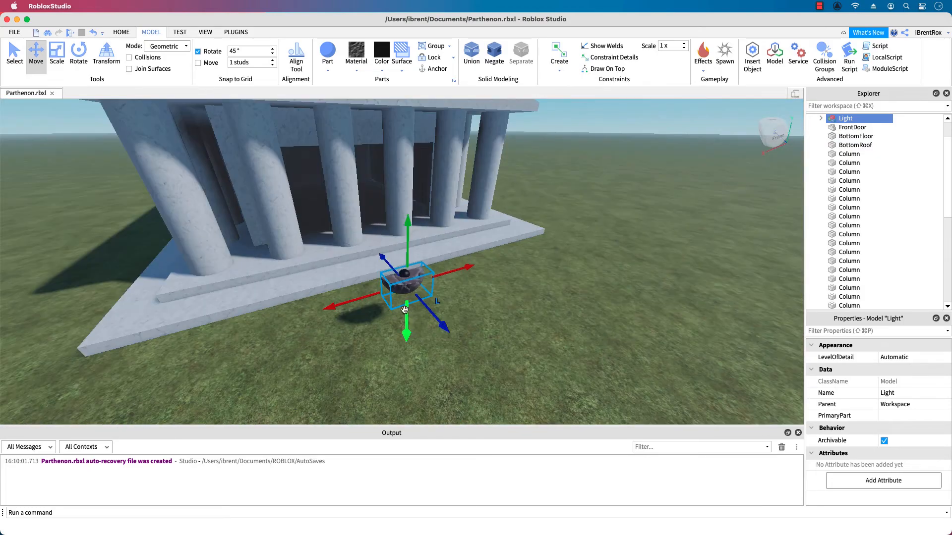
pyautogui.scroll(3, 415, 341)
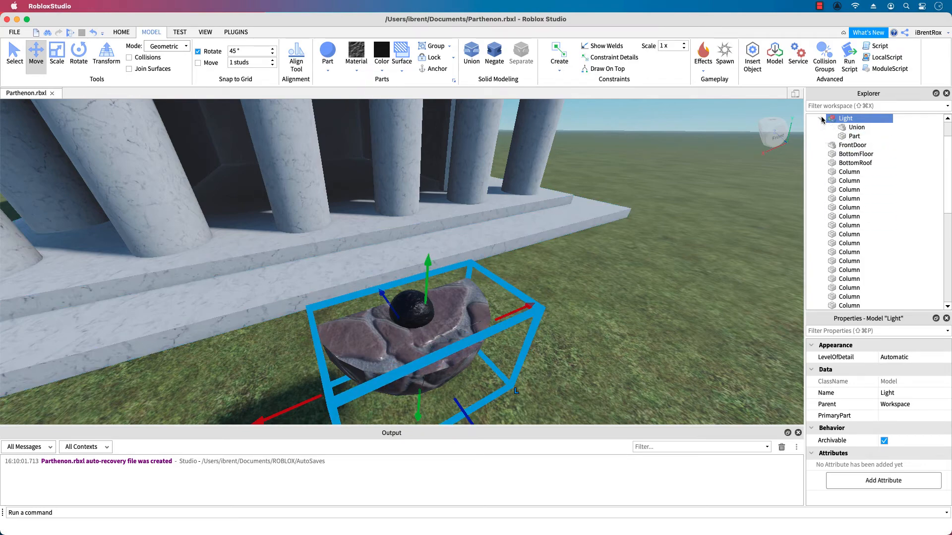
pyautogui.click(849, 139)
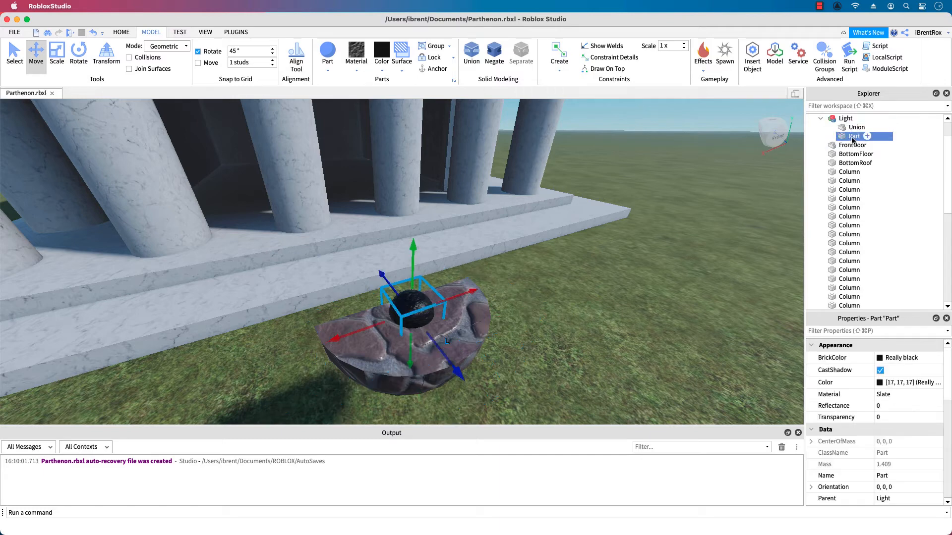
pyautogui.click(867, 137)
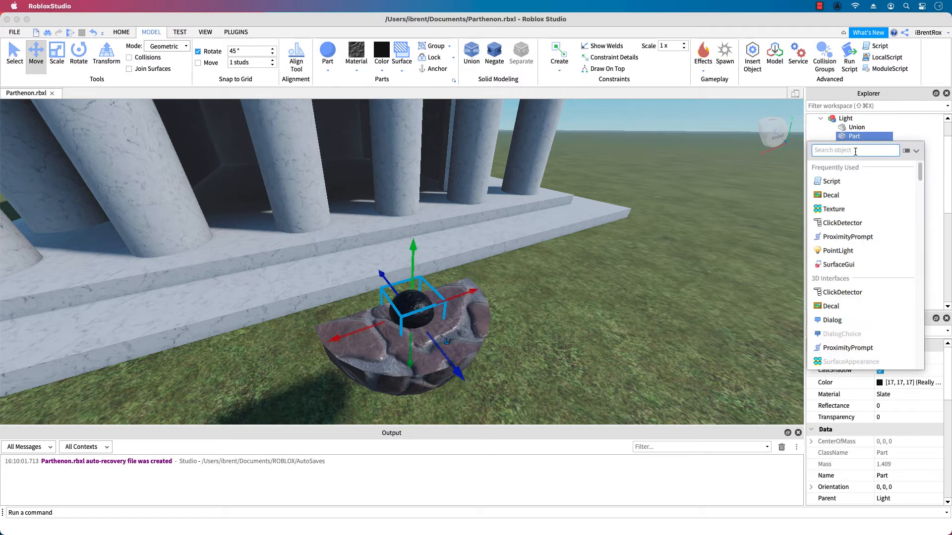
pyautogui.write('f')
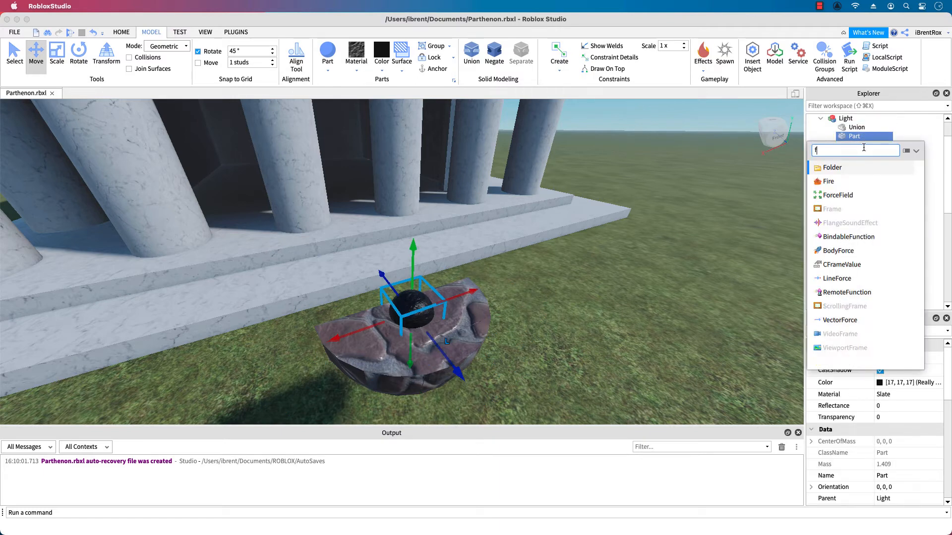
pyautogui.click(845, 181)
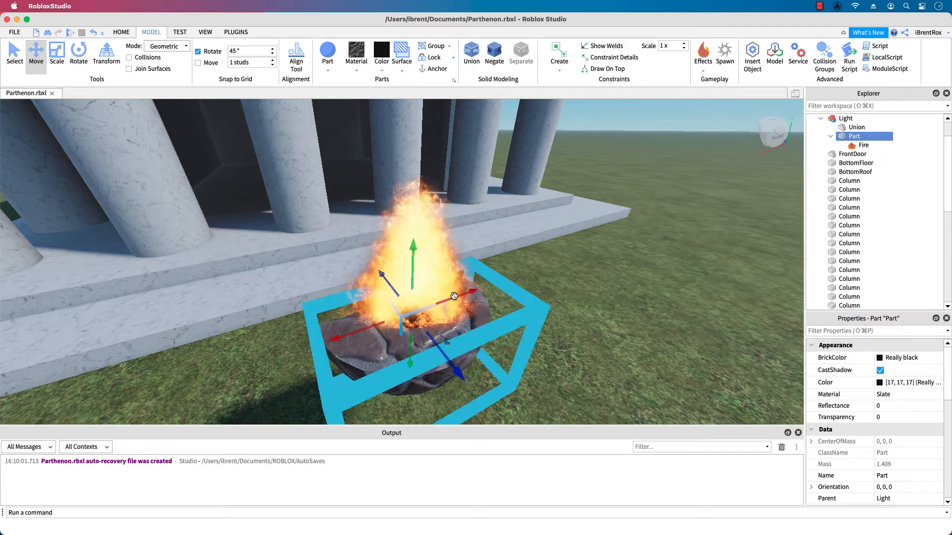
pyautogui.moveTo(347, 317); pyautogui.dragTo(293, 372, button='right')
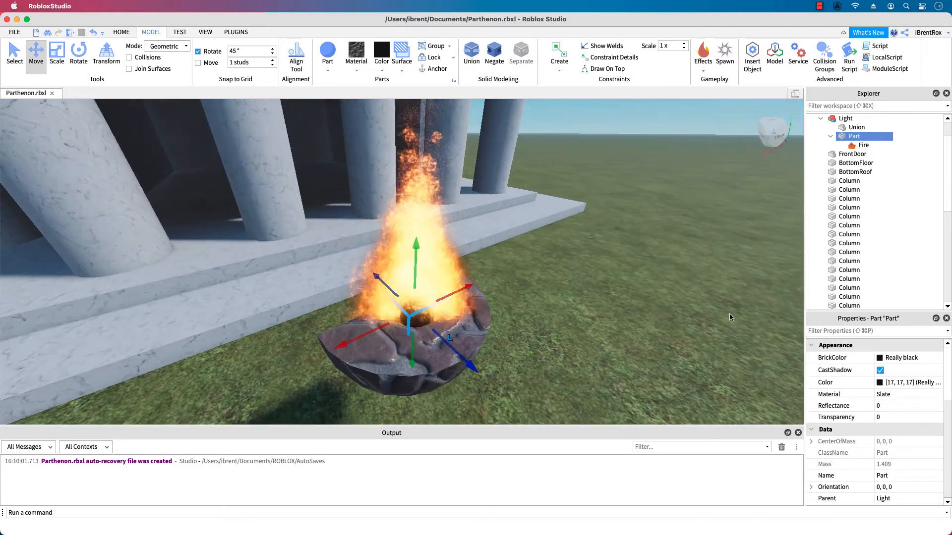
# Step: Set the Size of the Fire effect to 4
pyautogui.click(864, 146)
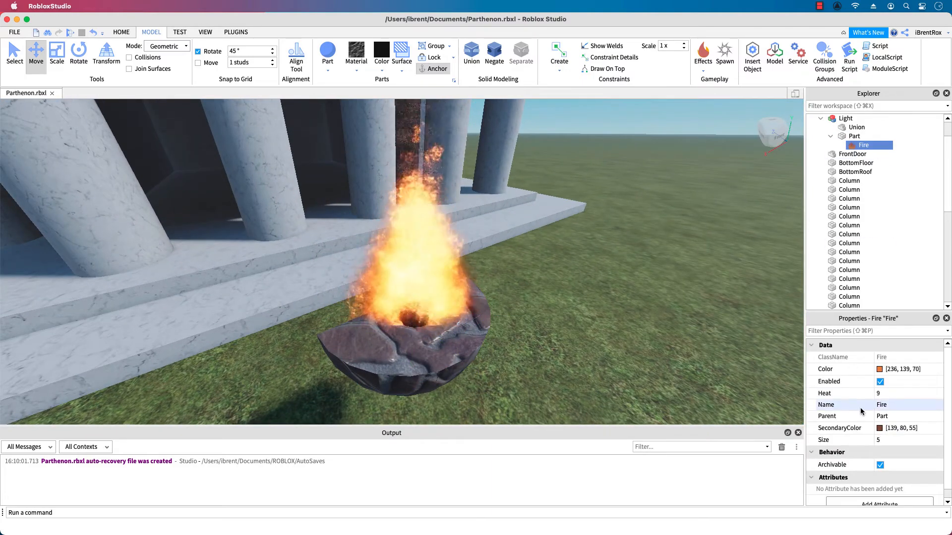
pyautogui.scroll(-1, 891, 395)
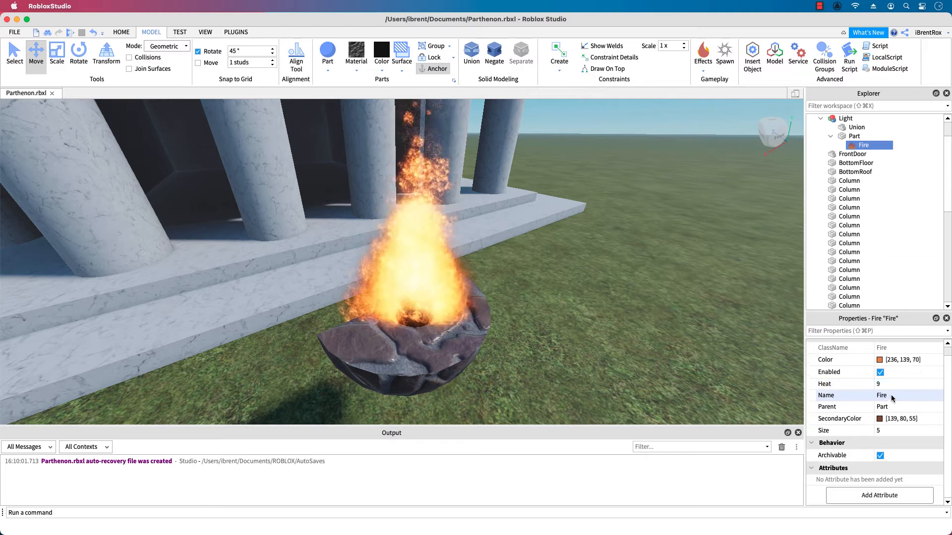
pyautogui.click(879, 431)
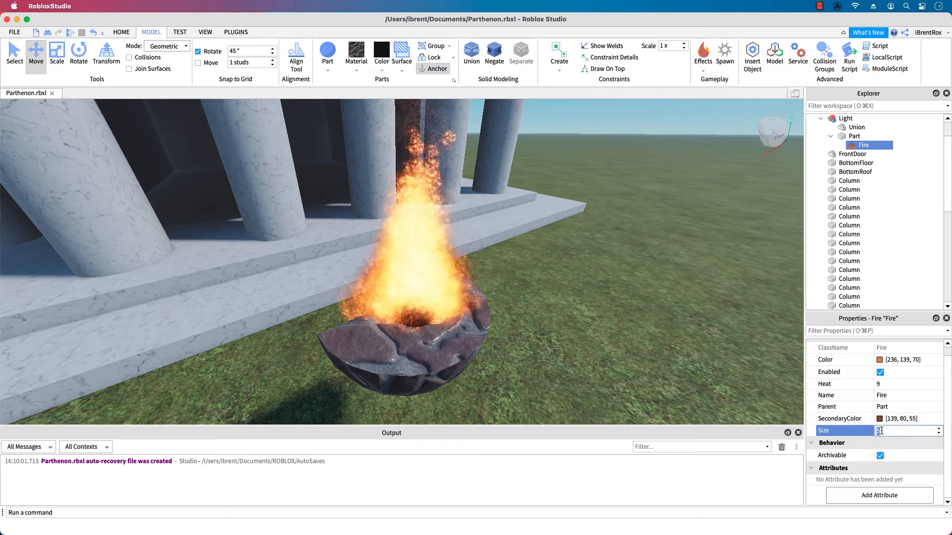
pyautogui.write('4')
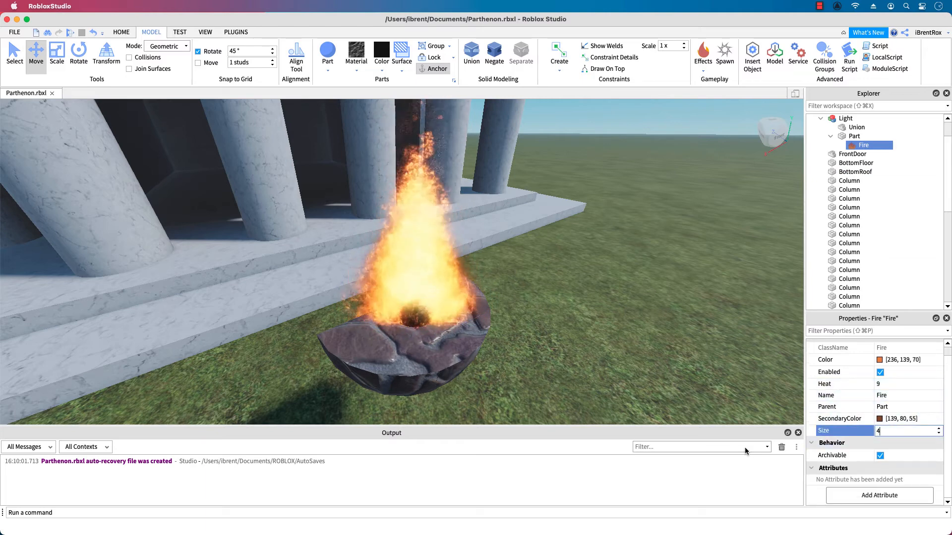
pyautogui.press('Return')
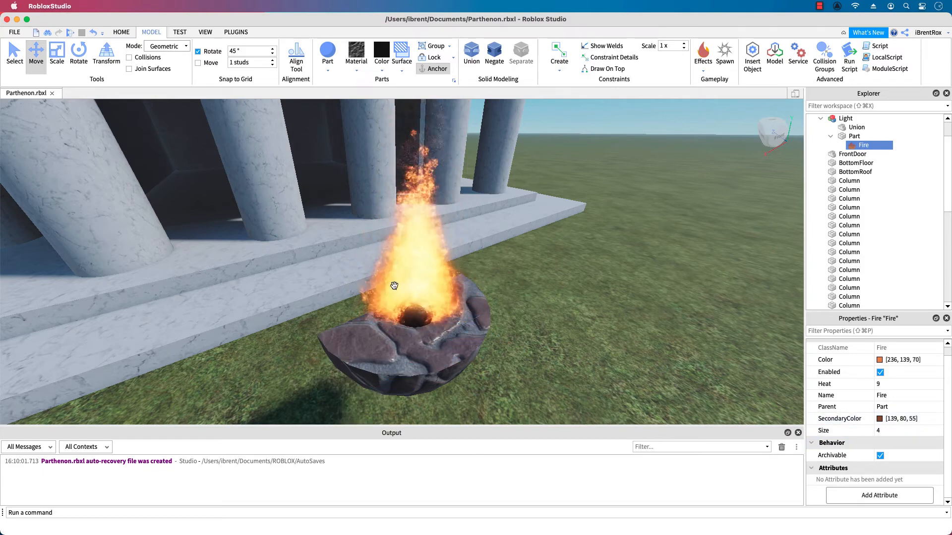
pyautogui.moveTo(589, 322); pyautogui.dragTo(574, 333, button='right')
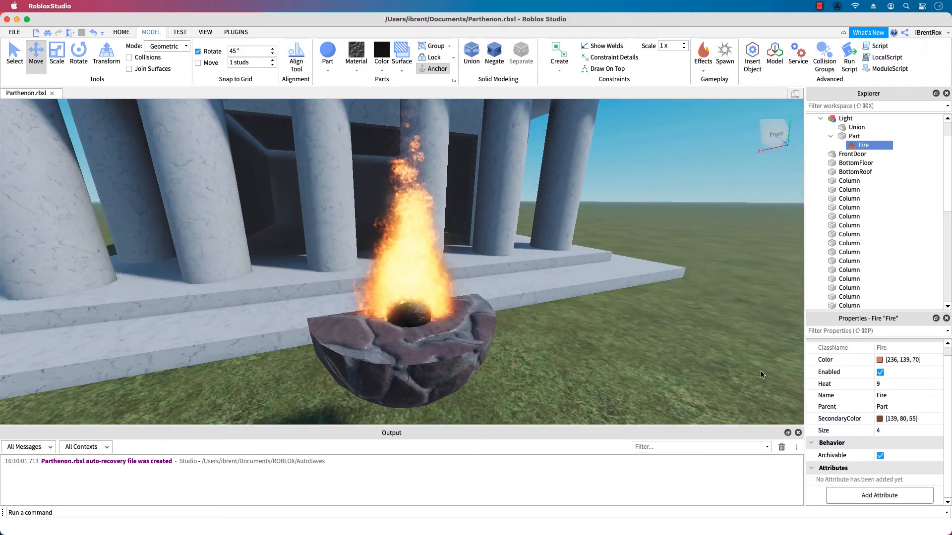
# Step: Set the Fire effect's Heat to 4 and check the flame from the front, close up and at a distance
pyautogui.click(886, 383)
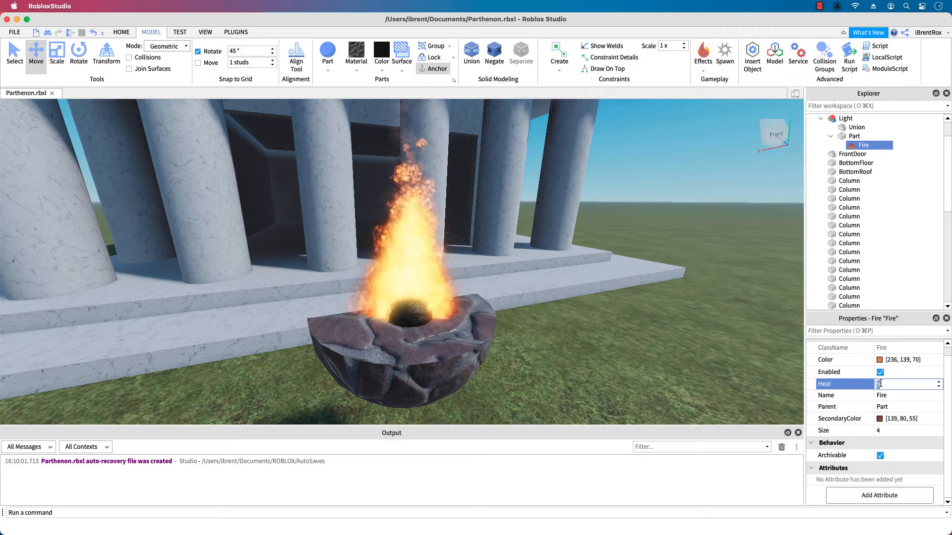
pyautogui.write('4')
pyautogui.press('Tab')
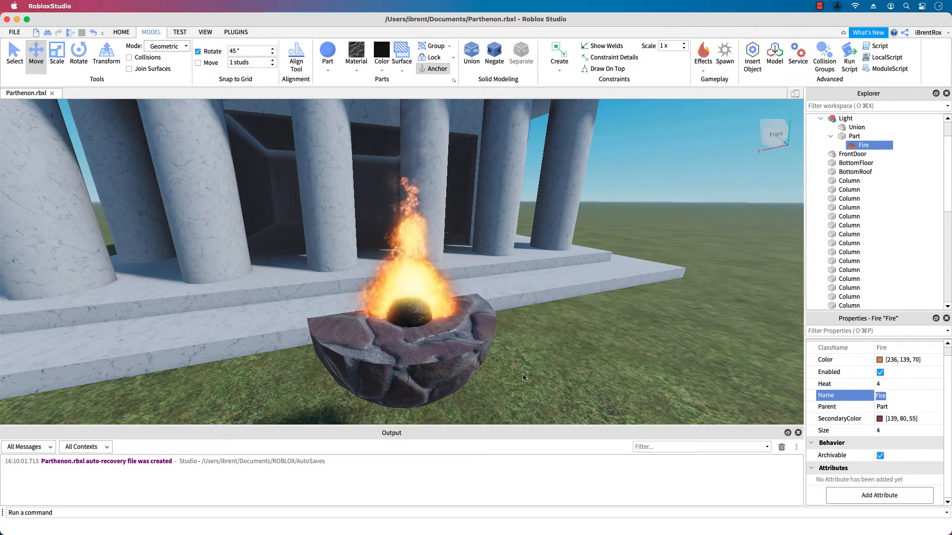
pyautogui.moveTo(564, 371); pyautogui.dragTo(564, 370, button='right')
pyautogui.moveTo(617, 326); pyautogui.dragTo(629, 329, button='right')
pyautogui.scroll(-5, 484, 332)
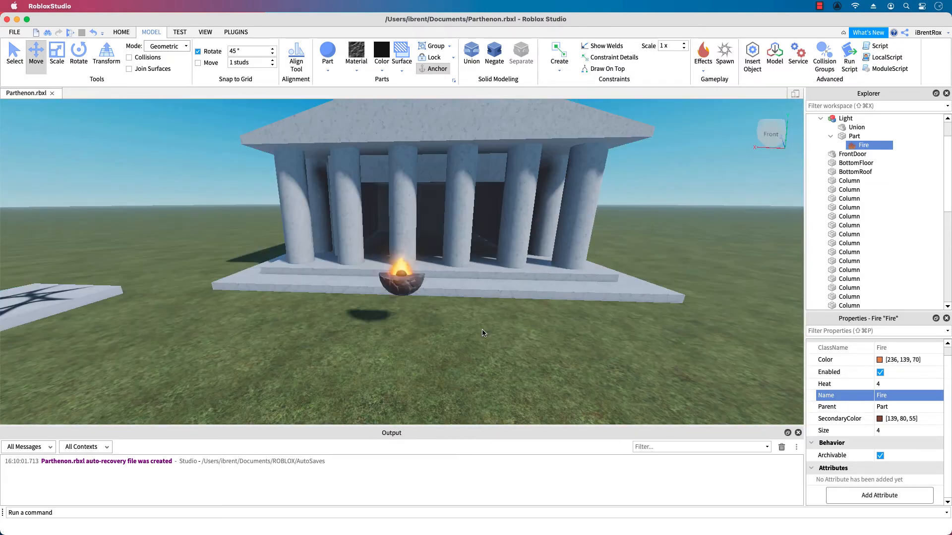
pyautogui.scroll(5, 481, 329)
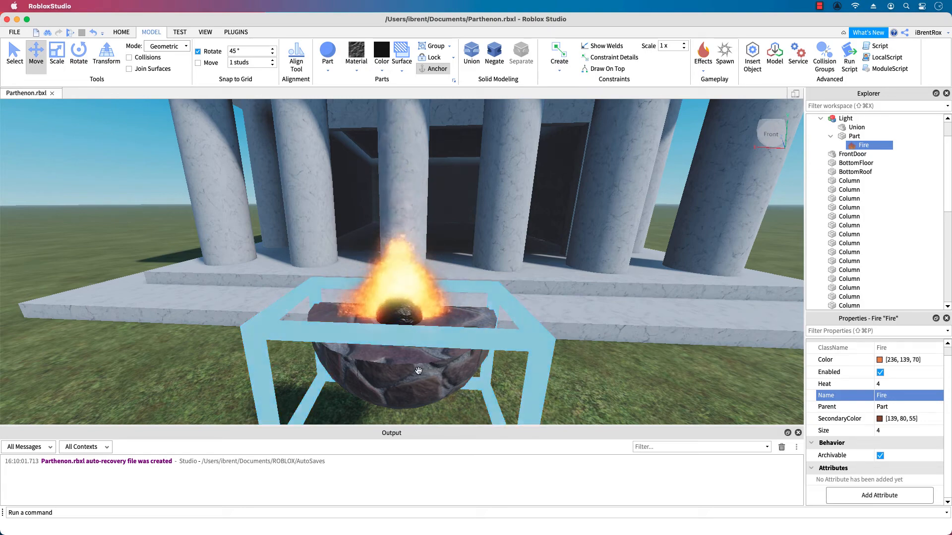
# Step: Move the Light model into the Parthenon's inner room, flush against the back wall, and check its fit from the side
pyautogui.moveTo(412, 342); pyautogui.dragTo(471, 199)
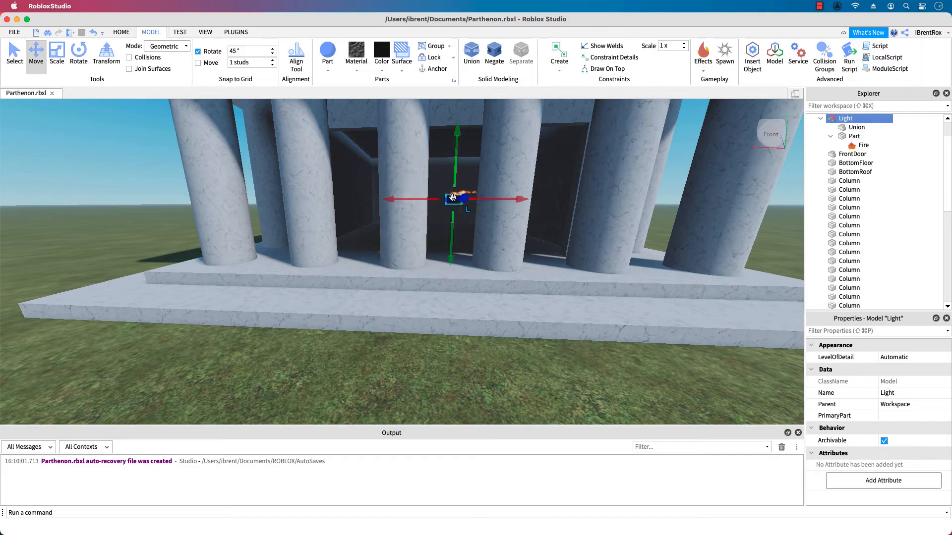
pyautogui.moveTo(464, 215); pyautogui.dragTo(462, 215, button='right')
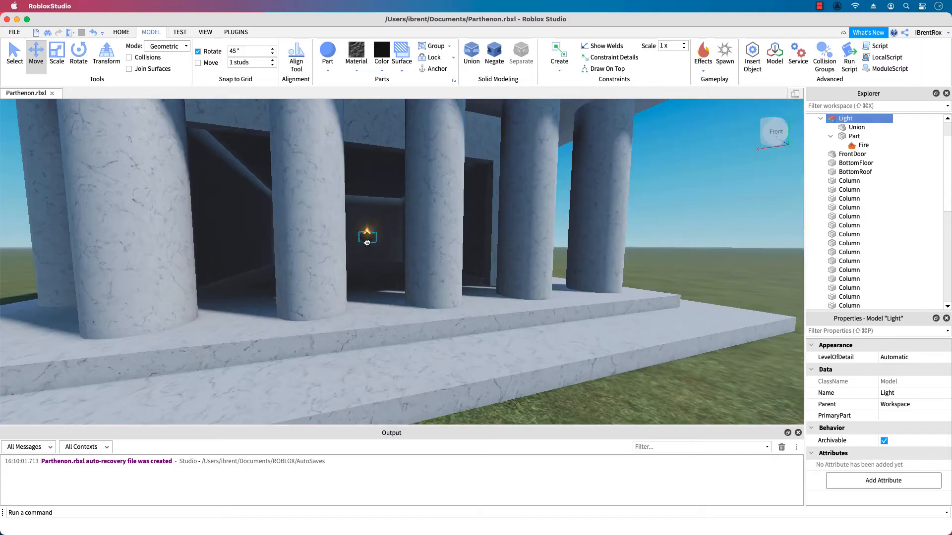
pyautogui.moveTo(367, 243); pyautogui.dragTo(219, 222)
pyautogui.press('w')
pyautogui.press('q')
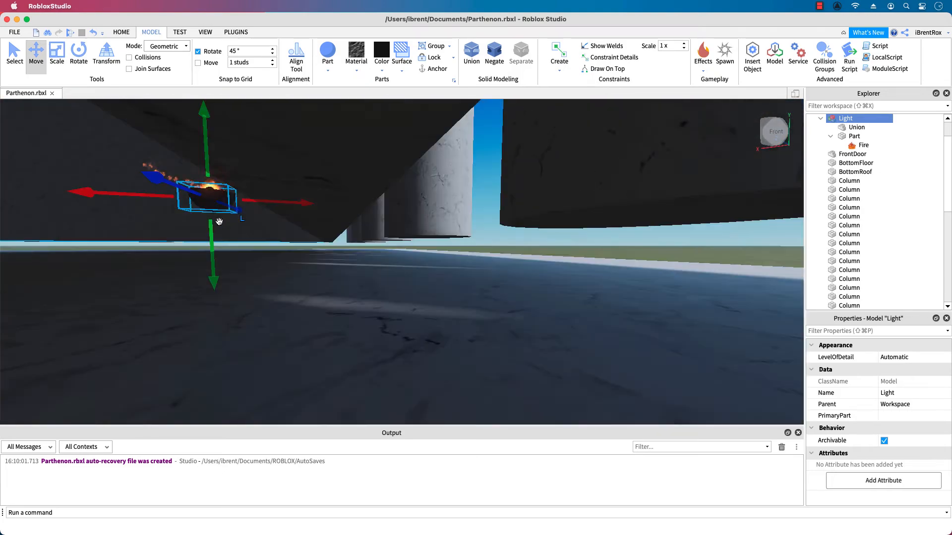
pyautogui.press('e')
pyautogui.moveTo(274, 289); pyautogui.dragTo(274, 289, button='right')
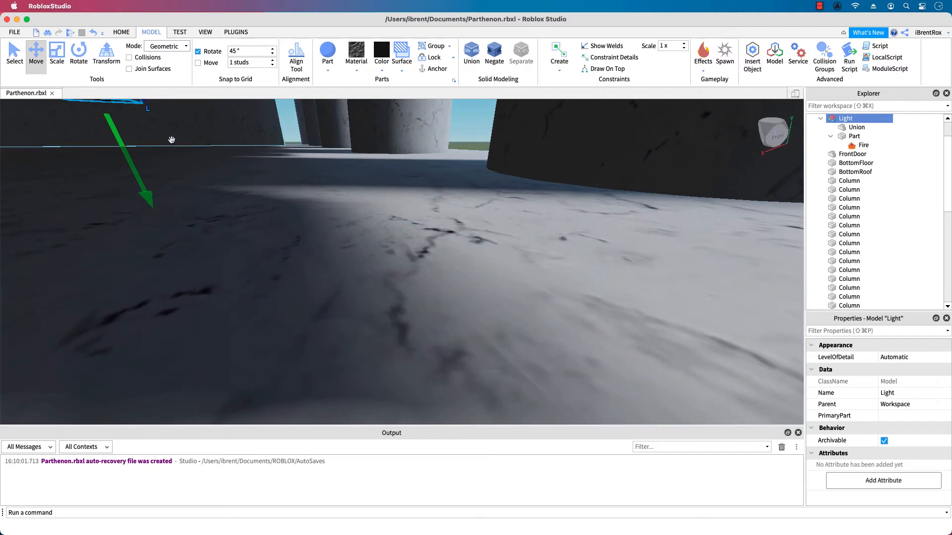
pyautogui.press('f')
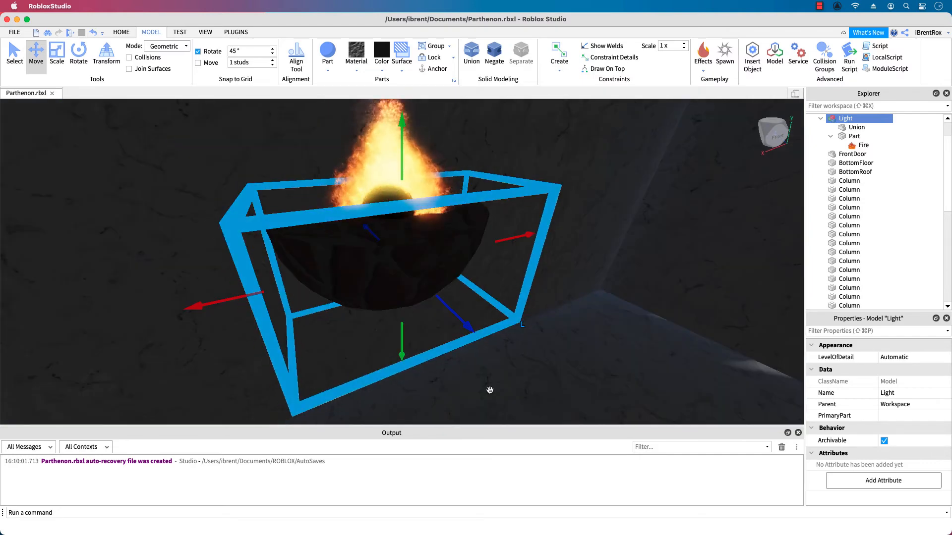
pyautogui.moveTo(484, 389); pyautogui.dragTo(489, 388, button='right')
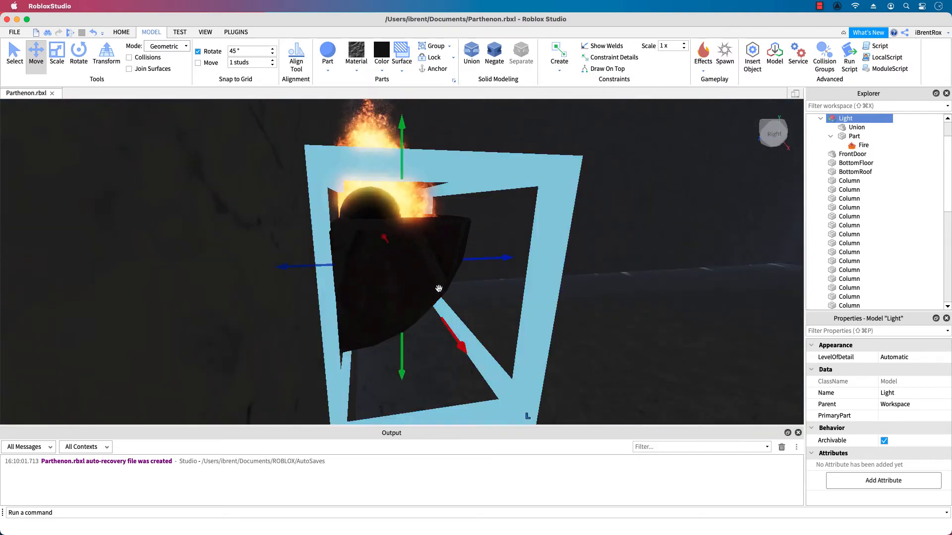
pyautogui.moveTo(568, 358); pyautogui.dragTo(568, 357, button='right')
pyautogui.scroll(-4, 489, 347)
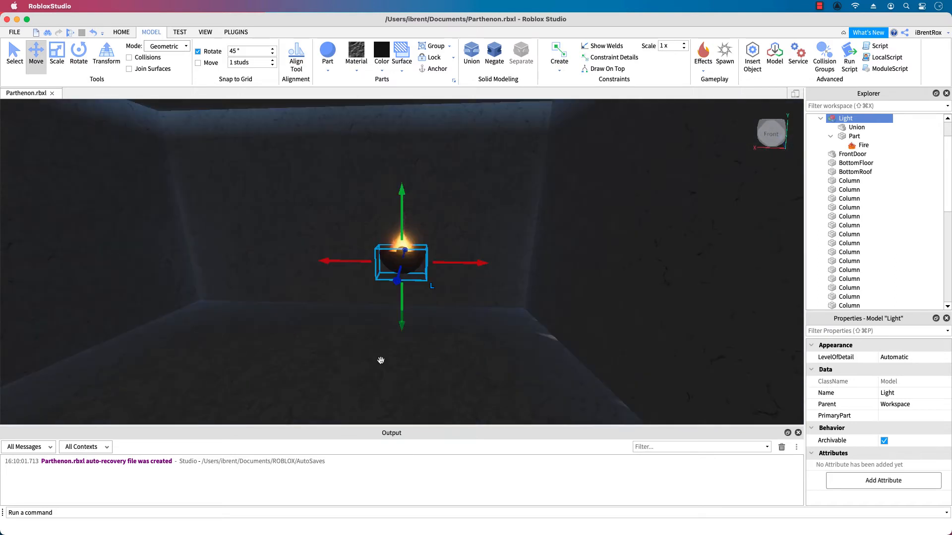
# Step: Raise the Light model higher on the back wall and shift it along the wall toward the nearer corner
pyautogui.moveTo(380, 360); pyautogui.dragTo(378, 360, button='right')
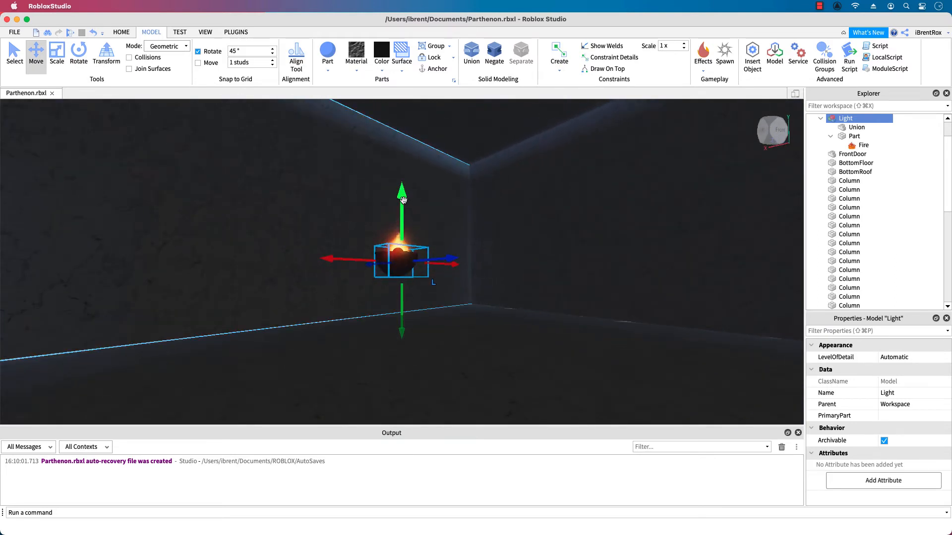
pyautogui.moveTo(403, 199); pyautogui.dragTo(402, 193)
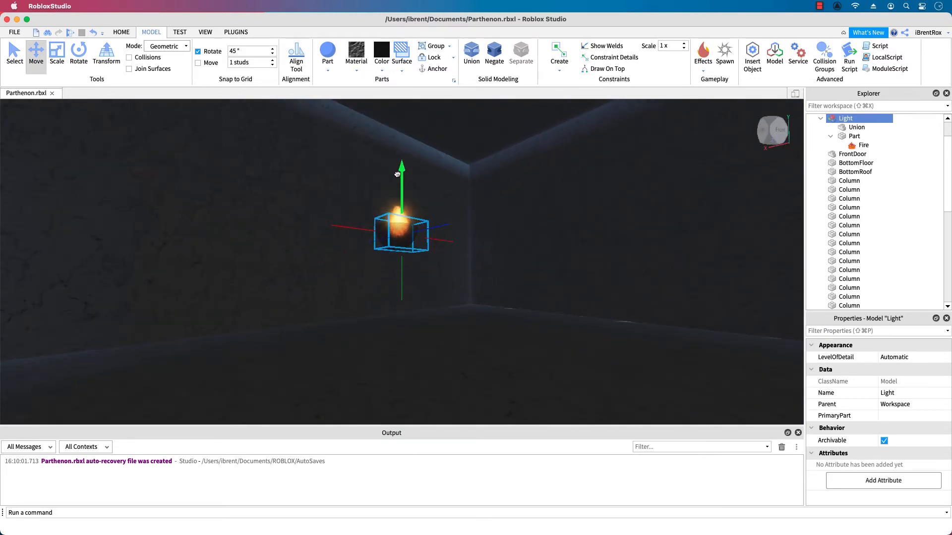
pyautogui.moveTo(456, 287); pyautogui.dragTo(452, 351, button='right')
pyautogui.moveTo(468, 223); pyautogui.dragTo(472, 257)
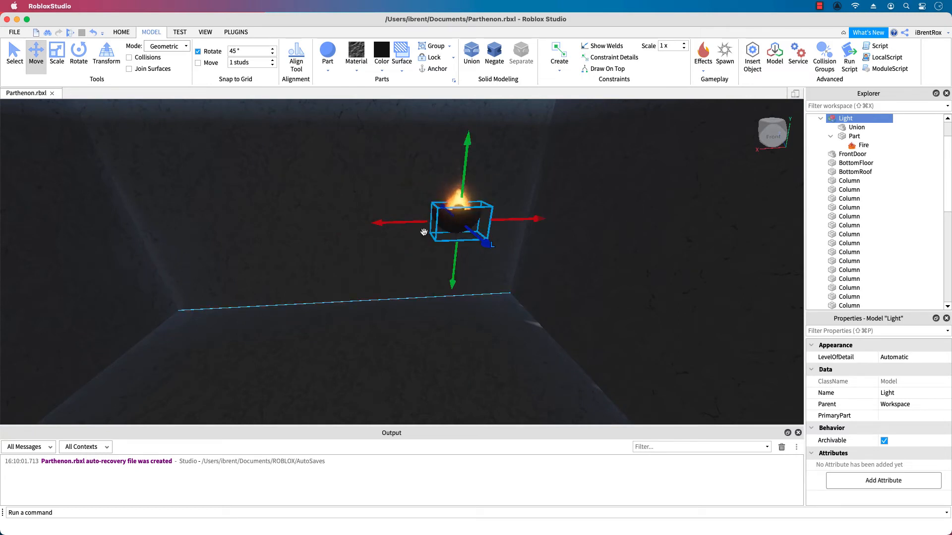
pyautogui.moveTo(518, 351); pyautogui.dragTo(518, 351, button='right')
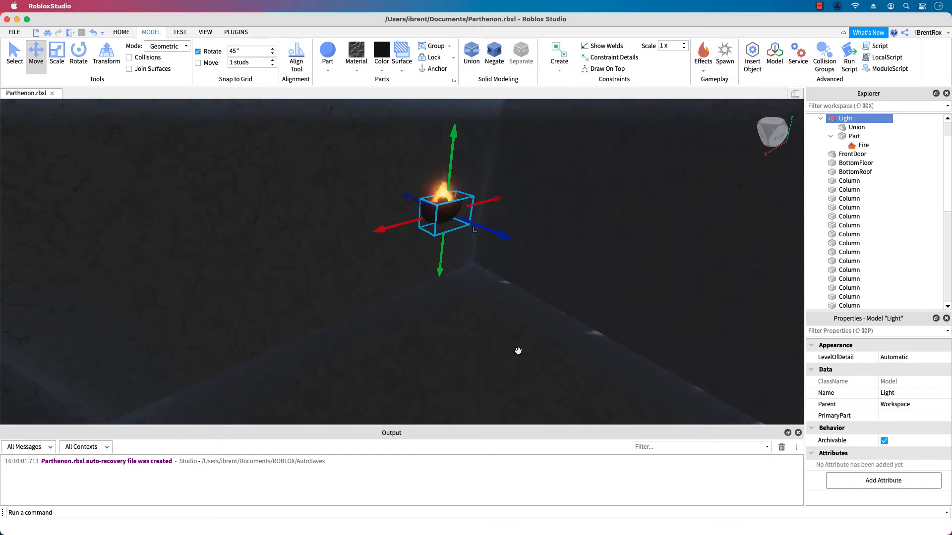
# Step: Add a PointLight to the small black sphere inside the Light model
pyautogui.click(854, 137)
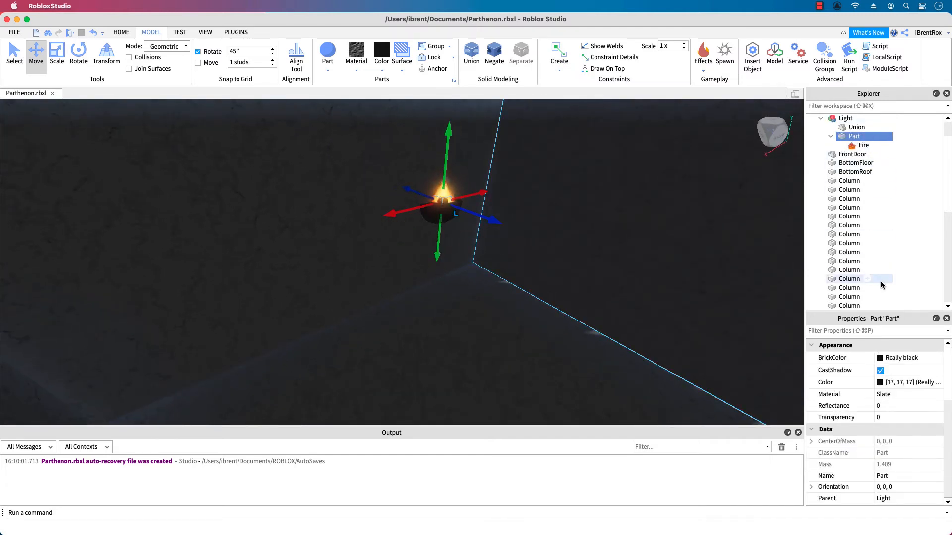
pyautogui.click(866, 136)
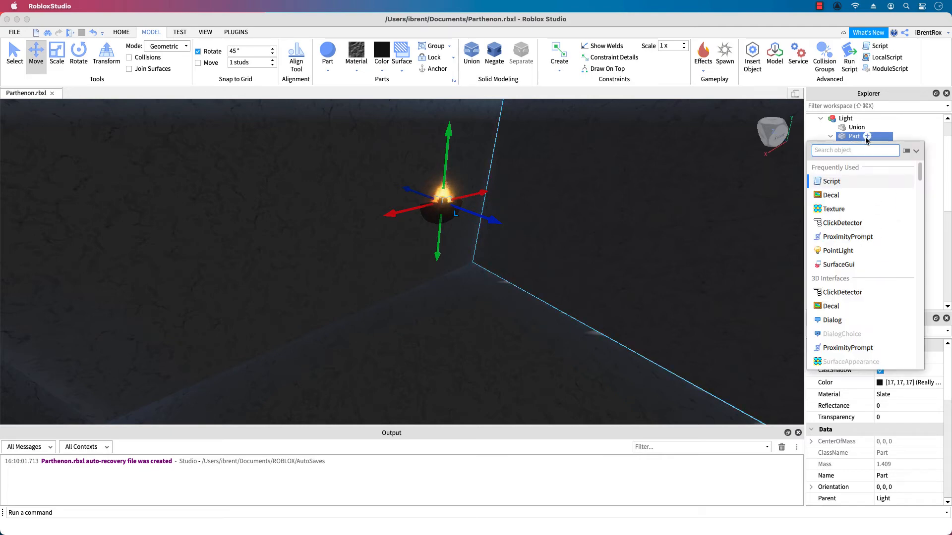
pyautogui.write('po')
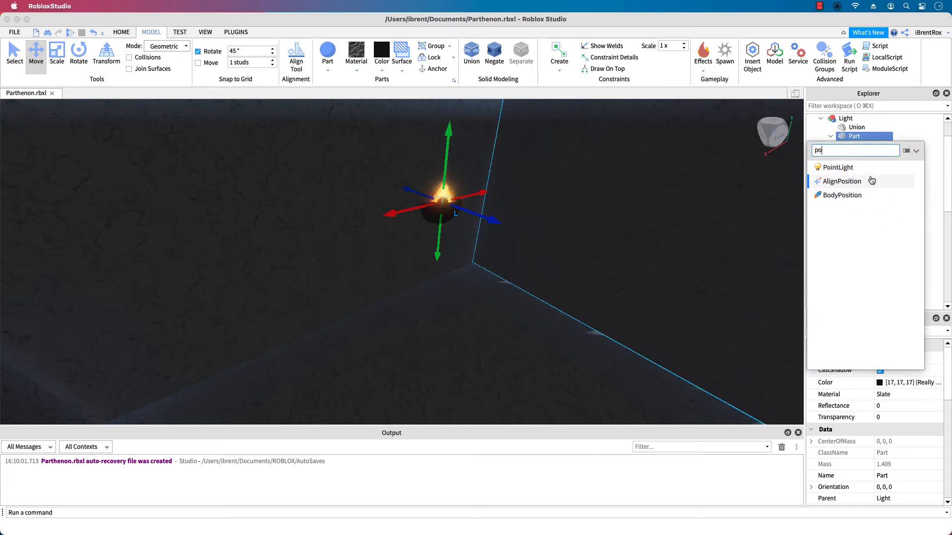
pyautogui.click(825, 169)
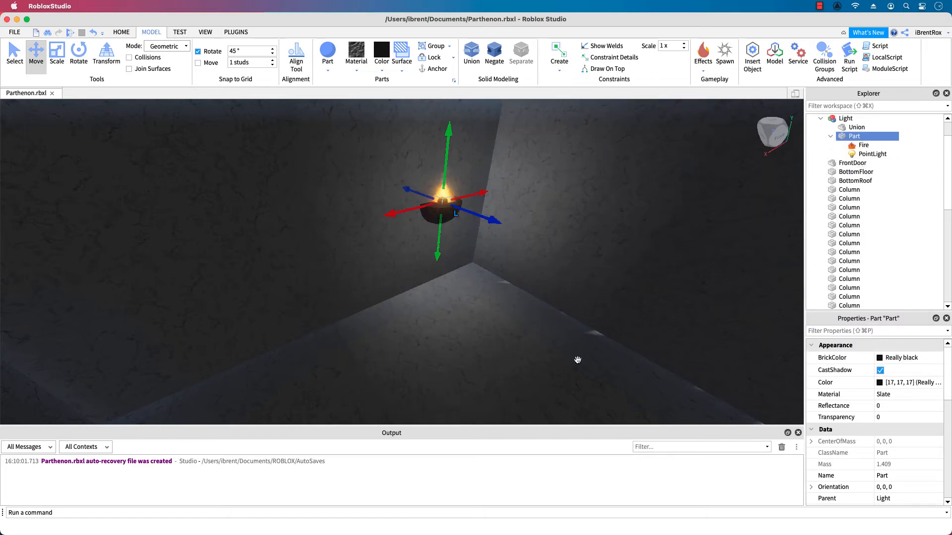
pyautogui.moveTo(578, 360); pyautogui.dragTo(578, 360, button='right')
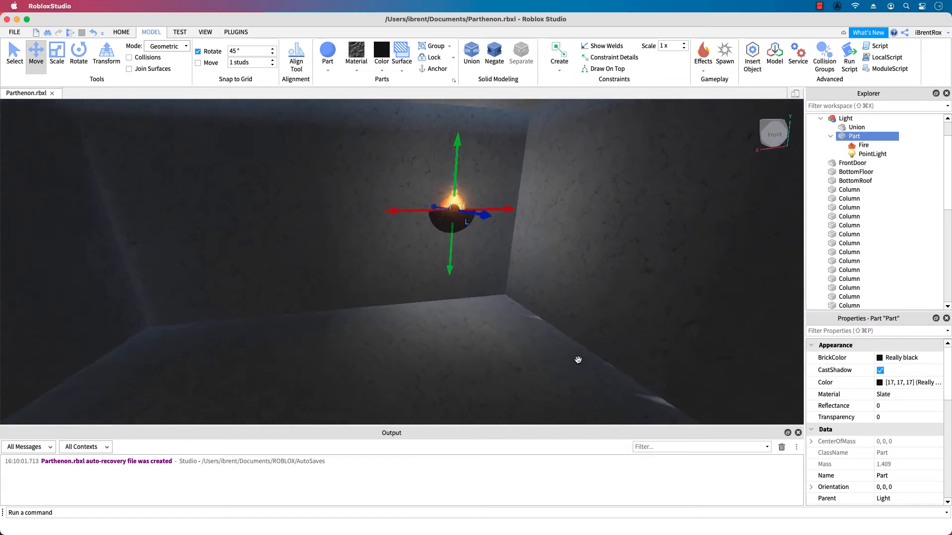
# Step: Set the PointLight's color to orange (254, 162, 64) and its Range to 12
pyautogui.click(868, 155)
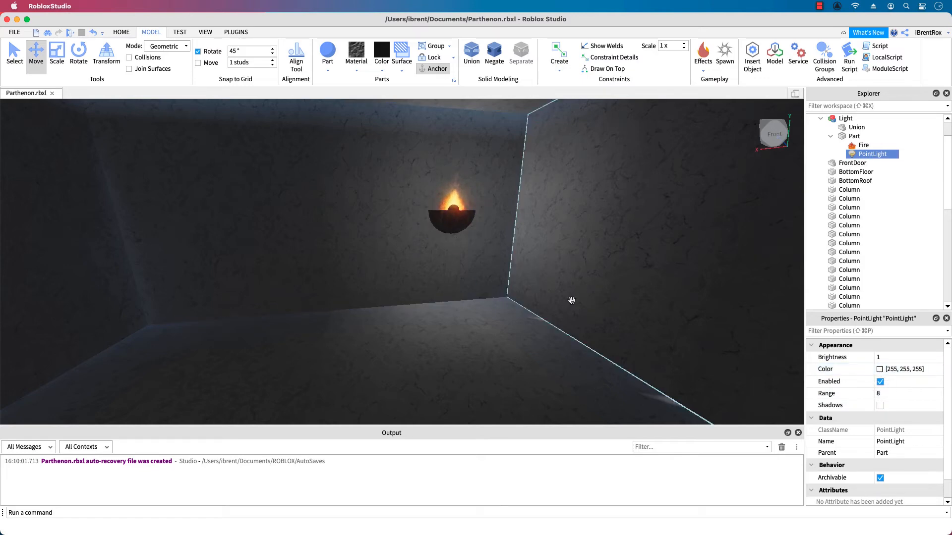
pyautogui.click(880, 370)
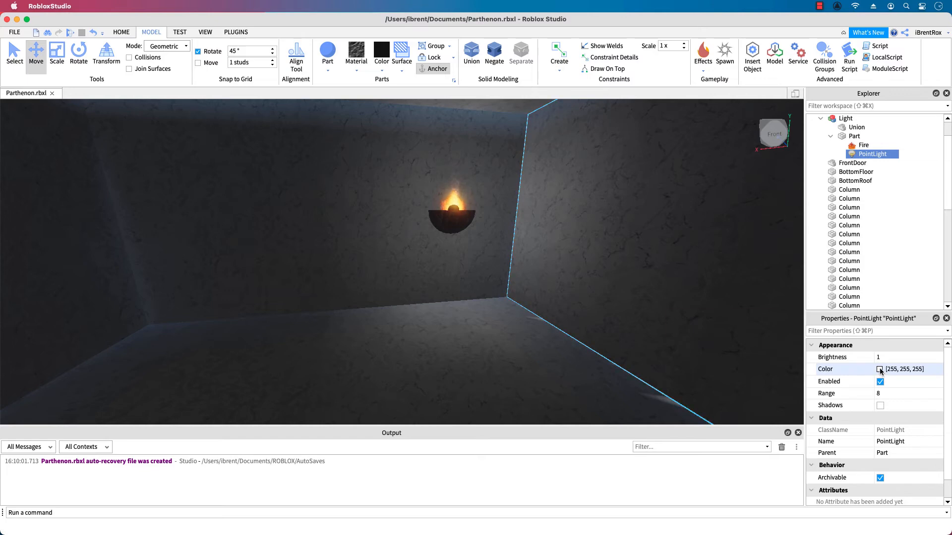
pyautogui.moveTo(737, 383); pyautogui.dragTo(746, 367)
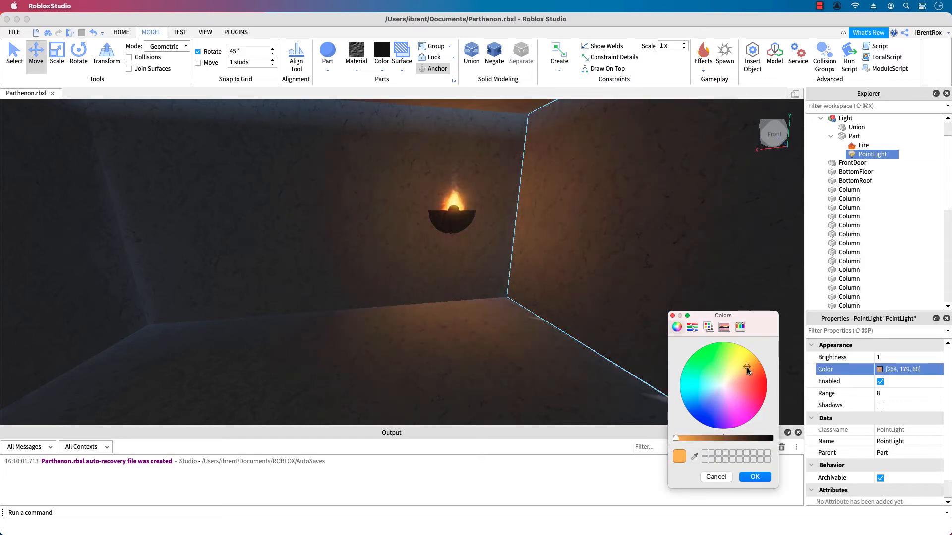
pyautogui.click(755, 477)
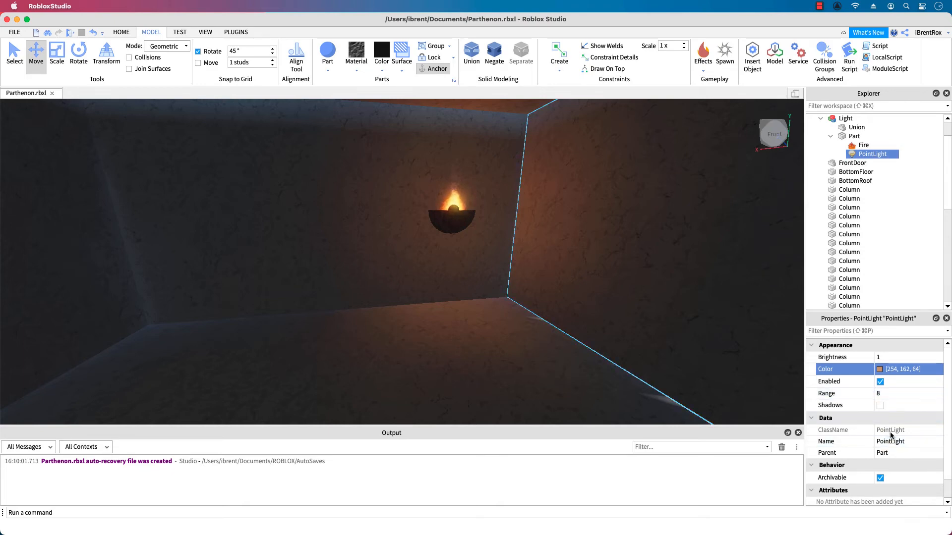
pyautogui.click(880, 393)
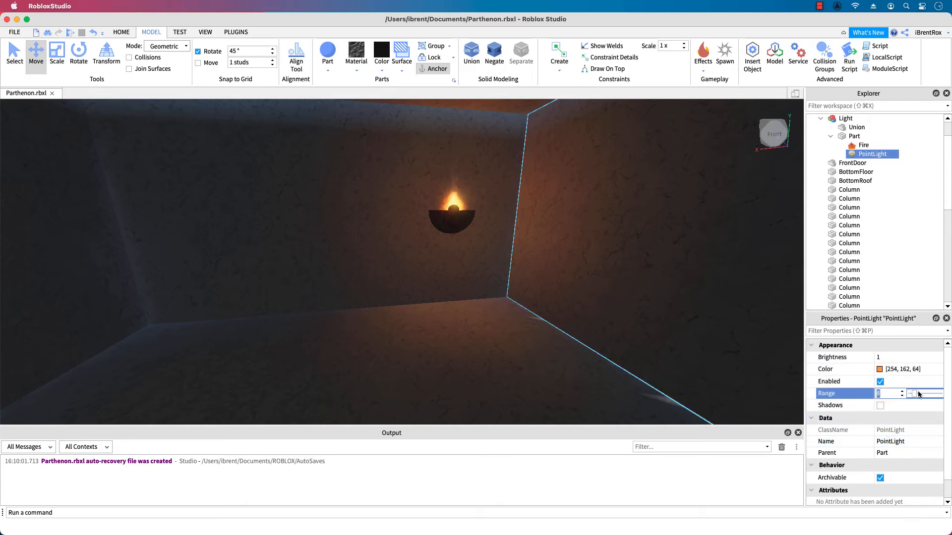
pyautogui.moveTo(914, 397)
pyautogui.mouseDown()
pyautogui.moveTo(928, 397)
pyautogui.moveTo(917, 396)
pyautogui.mouseUp()
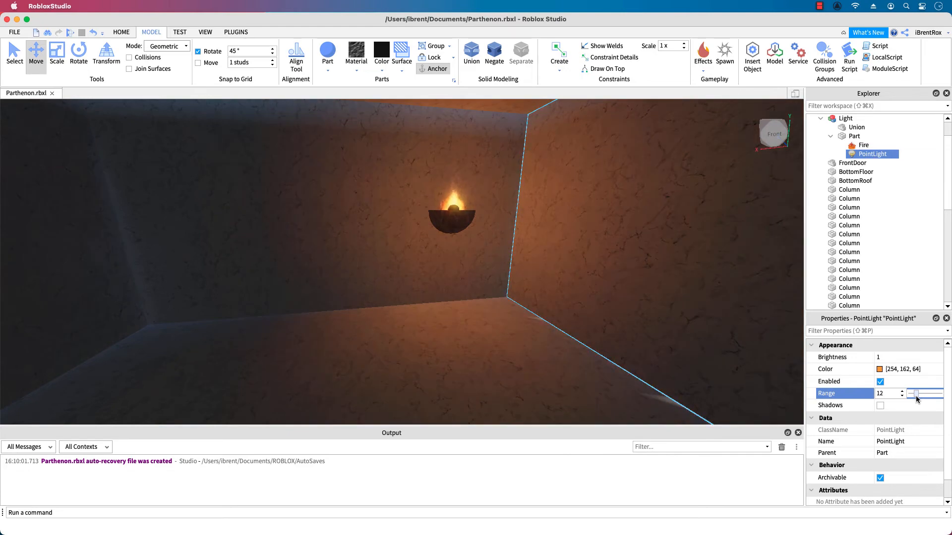
# Step: Duplicate the Light model twice and space the copies along the back wall to form a row of three
pyautogui.click(452, 228)
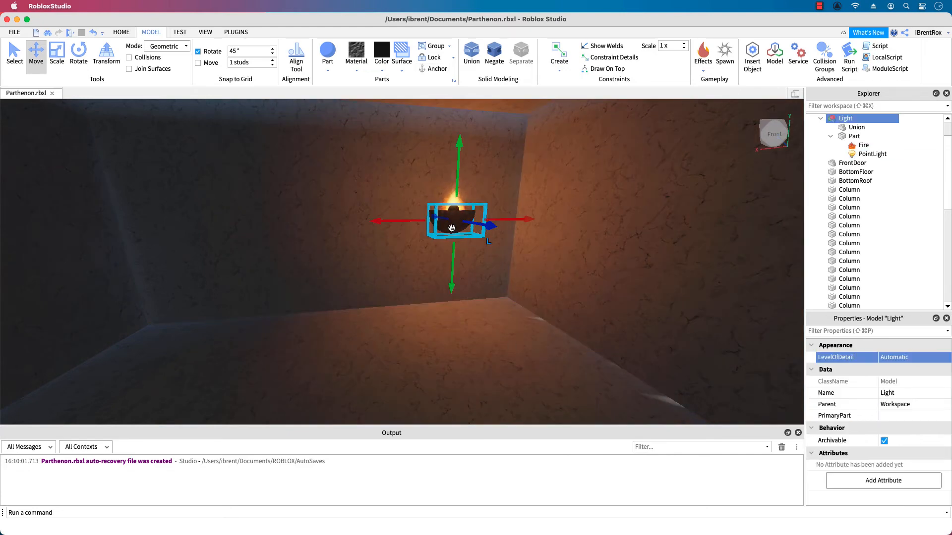
pyautogui.press('super+d')
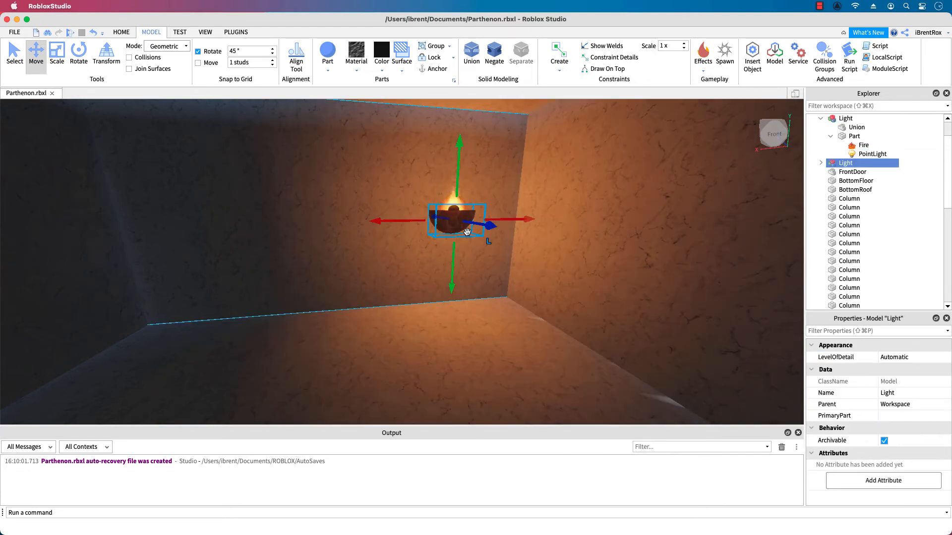
pyautogui.moveTo(510, 221); pyautogui.dragTo(278, 239)
pyautogui.press('super+d')
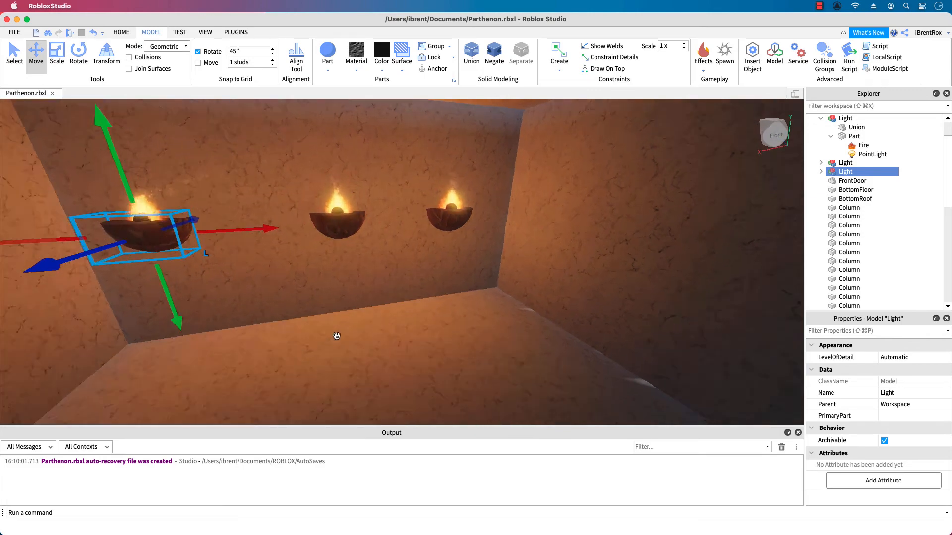
pyautogui.moveTo(337, 336); pyautogui.dragTo(337, 336, button='right')
pyautogui.scroll(-3, 337, 336)
pyautogui.scroll(3, 337, 336)
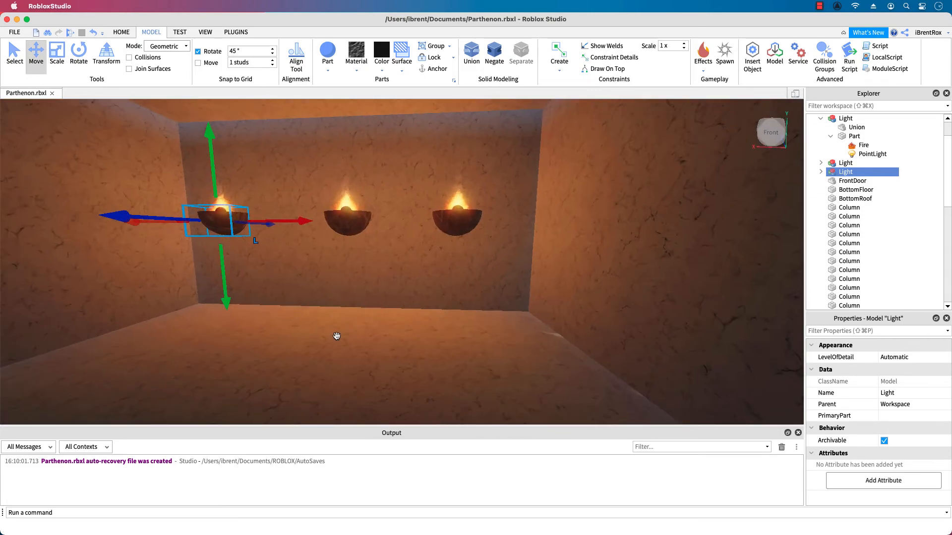
pyautogui.moveTo(296, 223); pyautogui.dragTo(296, 224)
pyautogui.scroll(-4, 340, 267)
pyautogui.scroll(3, 337, 271)
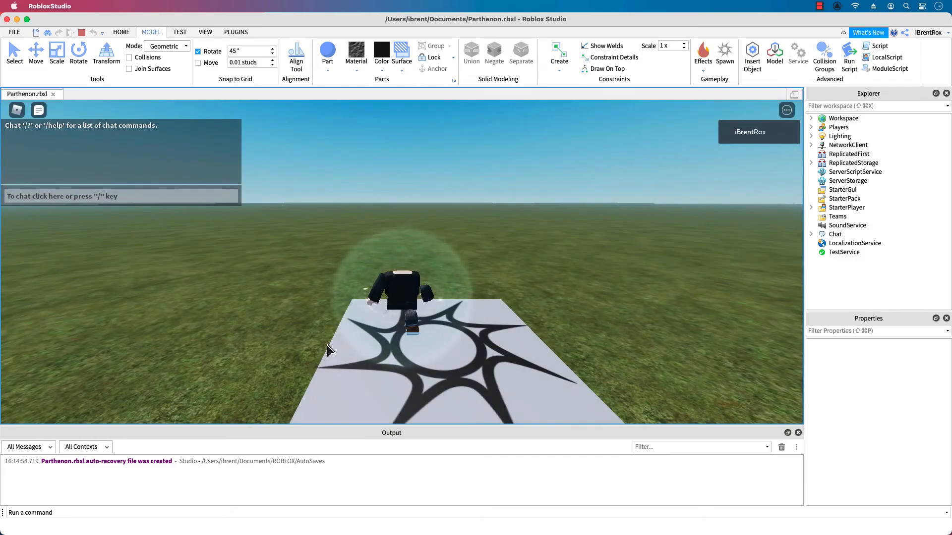
# Step: Playtest the place, walk the character into the Parthenon's inner room to inspect the wall lights, and end the test
pyautogui.press('w')
pyautogui.press('Left')
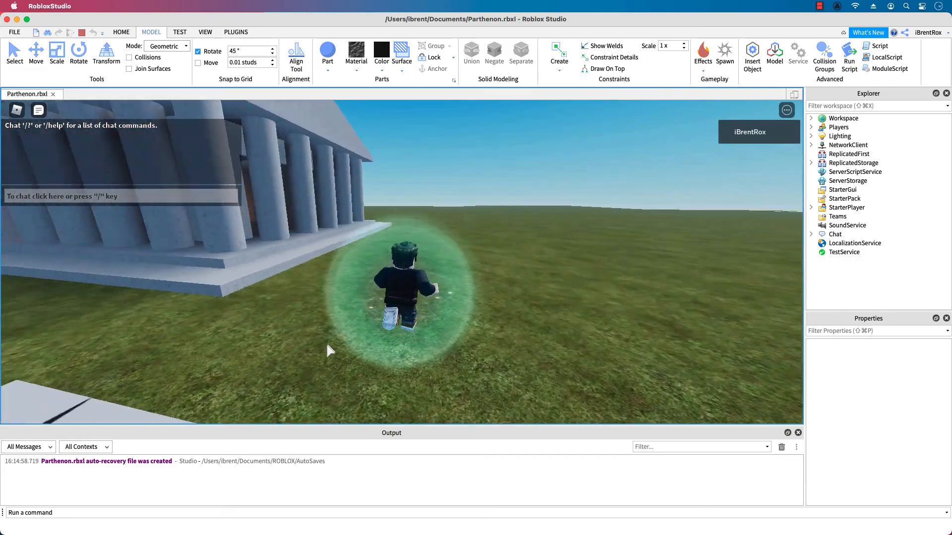
pyautogui.press('w')
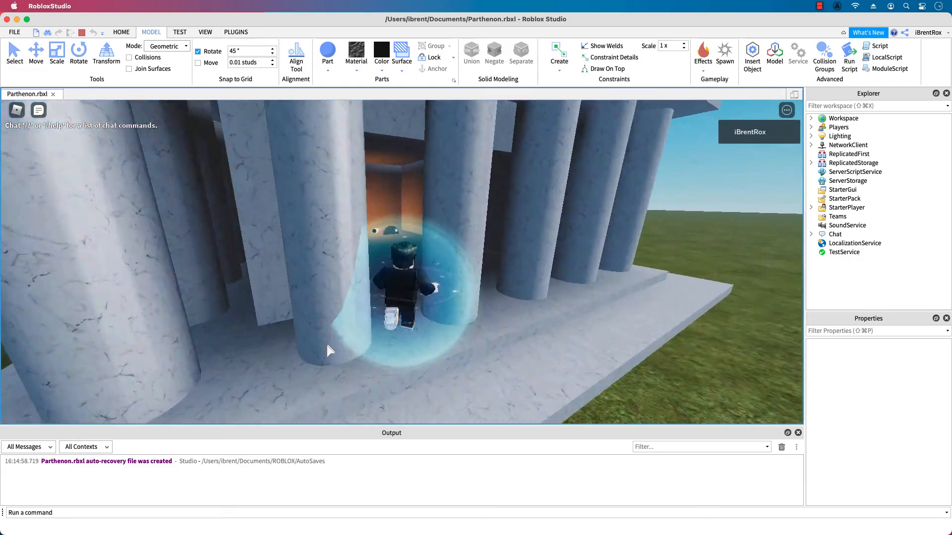
pyautogui.press('w')
pyautogui.press('Left')
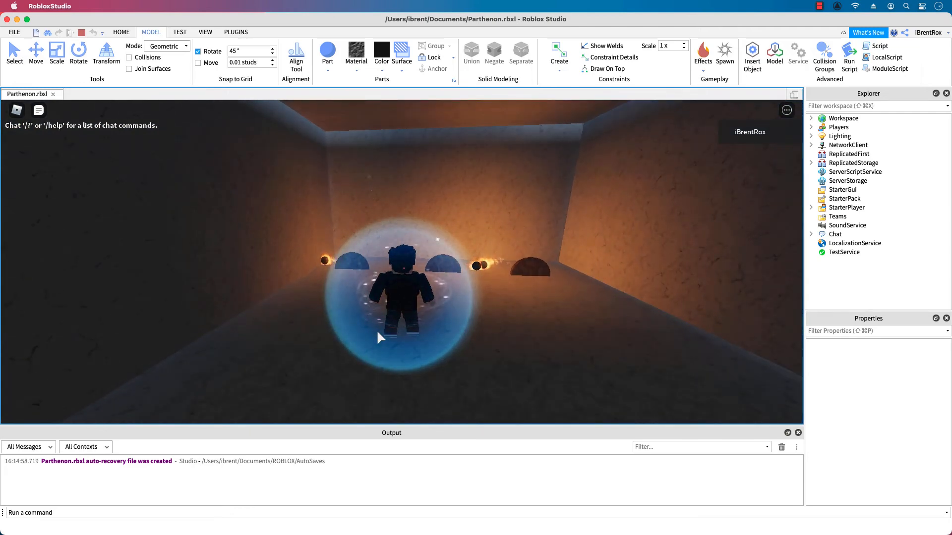
pyautogui.press('w')
pyautogui.press('Right')
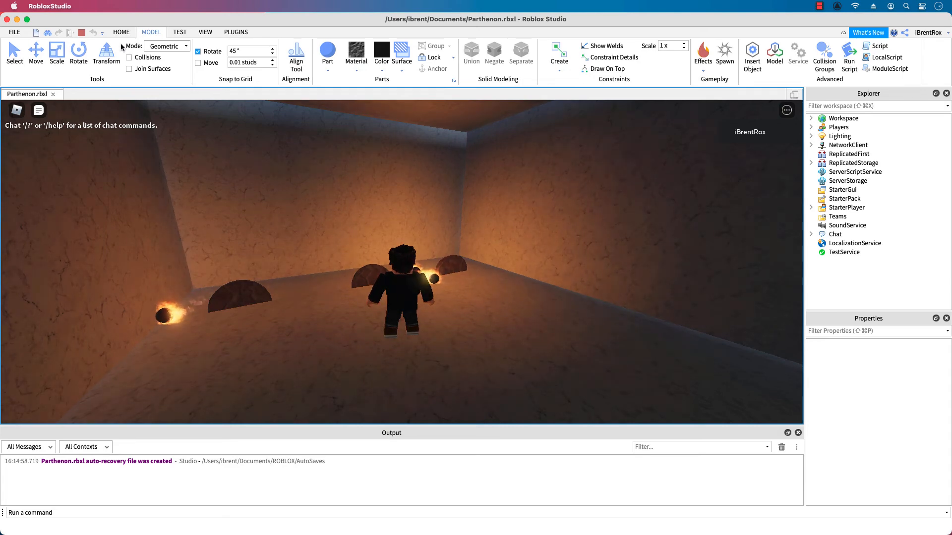
pyautogui.click(82, 32)
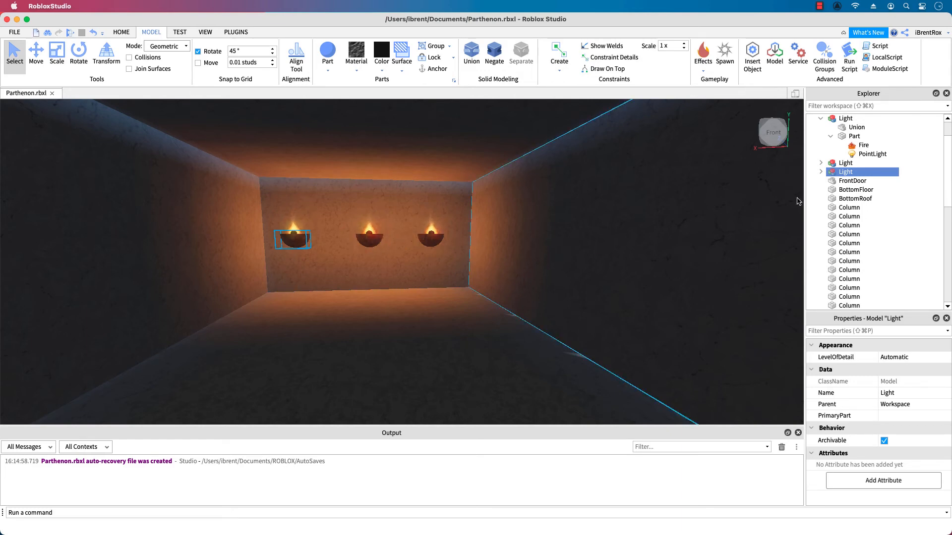
# Step: Anchor all three Light models together
pyautogui.keyDown('shift'); pyautogui.click(843, 164); pyautogui.keyUp('shift')
pyautogui.keyDown('super'); pyautogui.click(842, 122); pyautogui.keyUp('super')
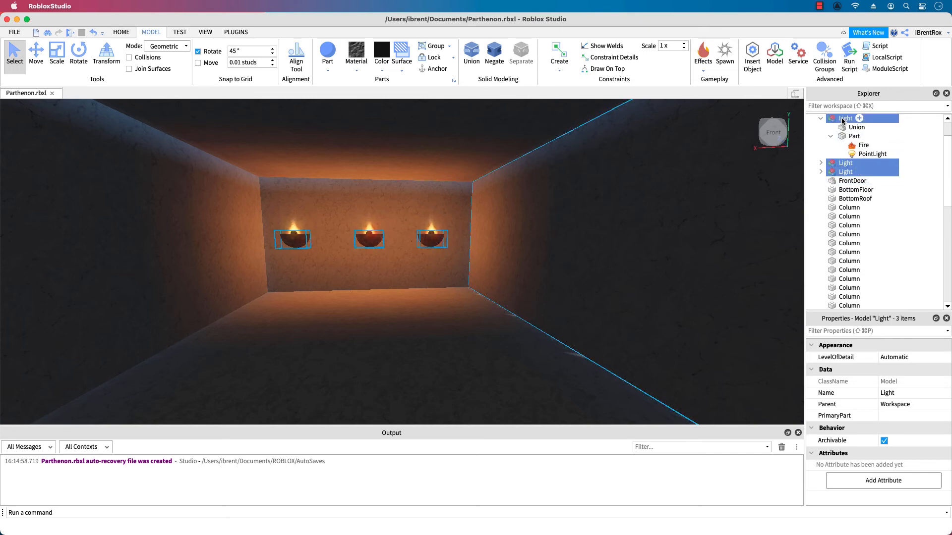
pyautogui.click(430, 70)
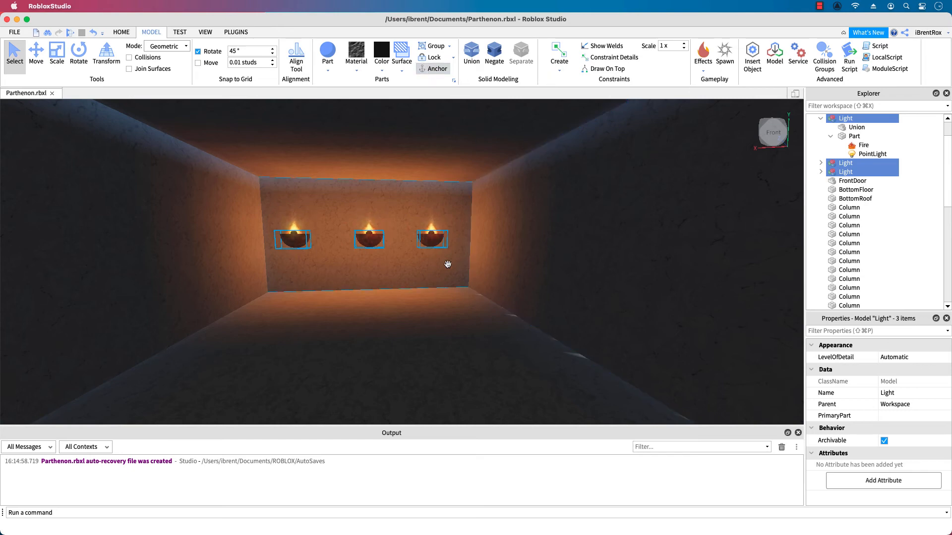
# Step: Check the Anchored property of the Union and the Part inside the middle Light model
pyautogui.click(410, 257)
pyautogui.click(427, 243)
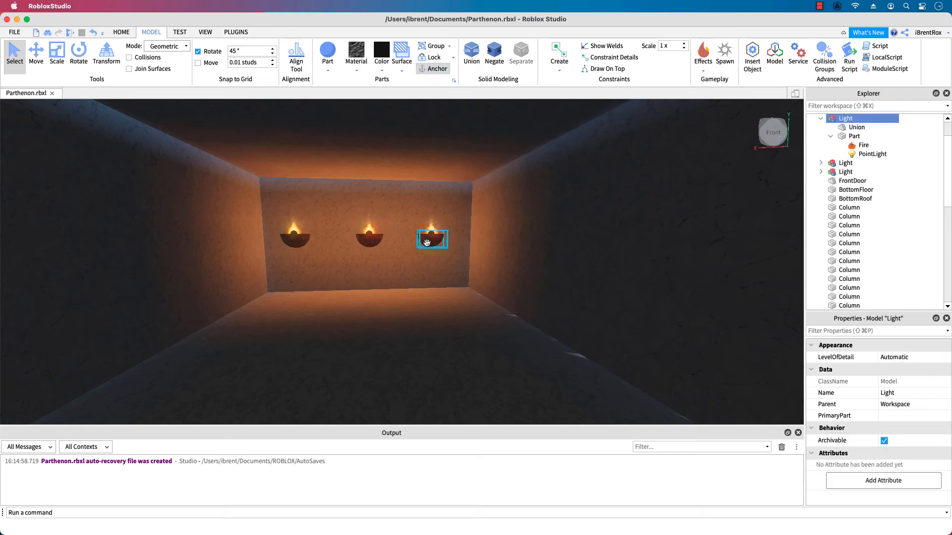
pyautogui.click(821, 163)
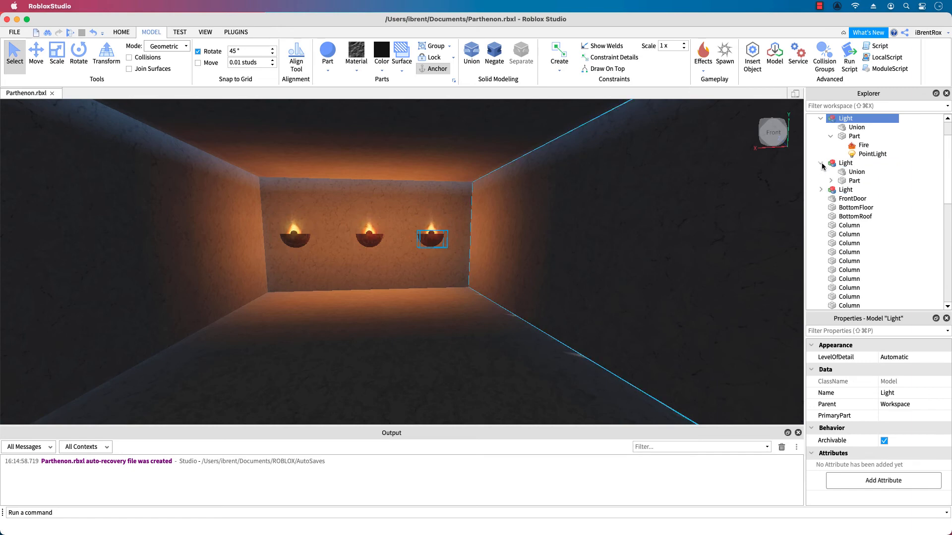
pyautogui.click(838, 162)
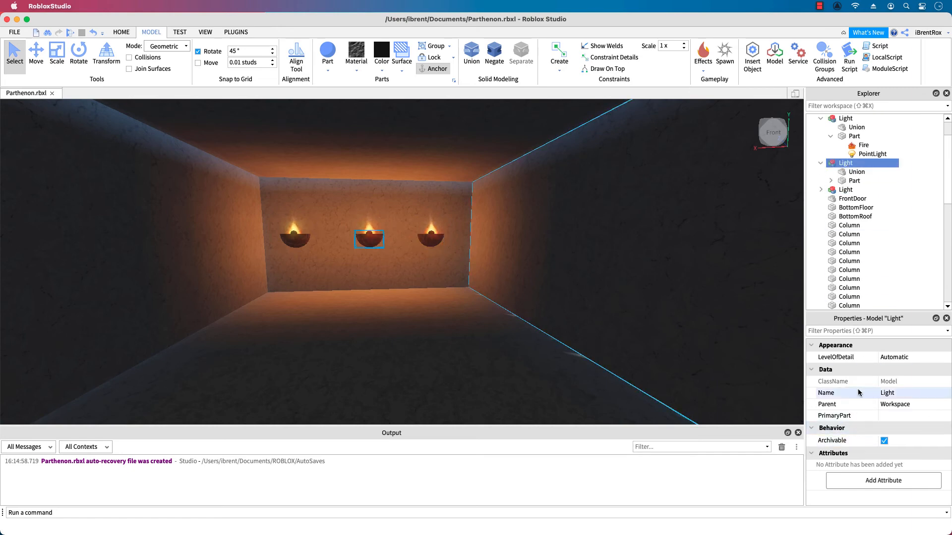
pyautogui.click(845, 174)
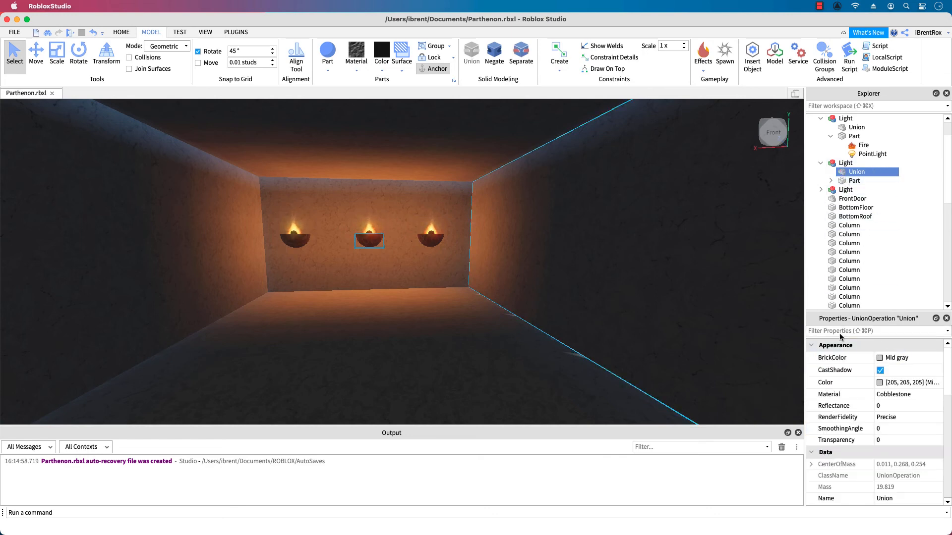
pyautogui.scroll(-6, 843, 387)
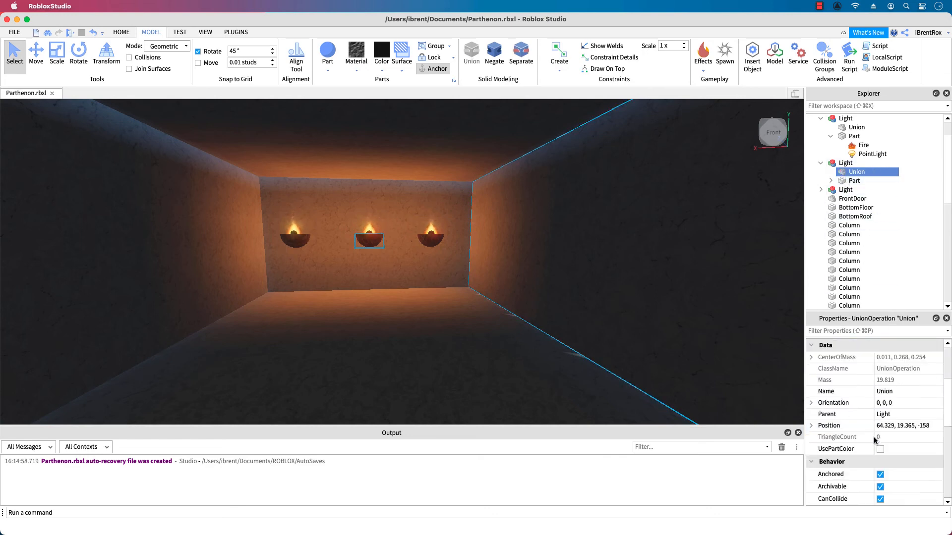
pyautogui.click(854, 181)
pyautogui.scroll(-5, 863, 456)
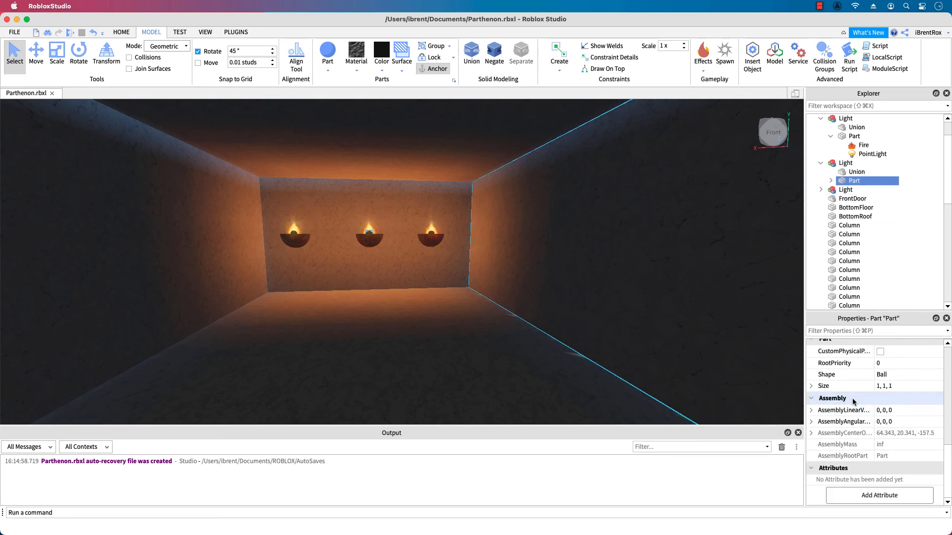
pyautogui.scroll(2, 855, 401)
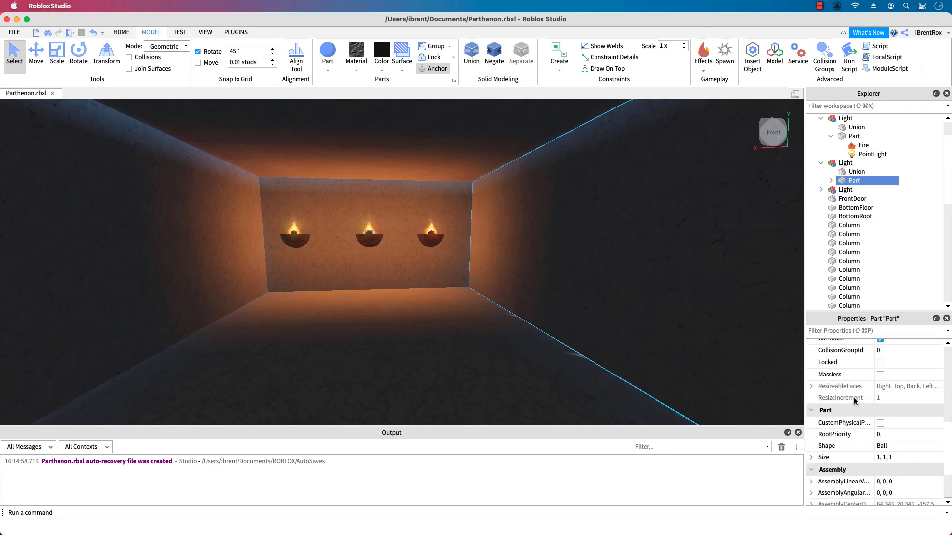
pyautogui.scroll(5, 855, 400)
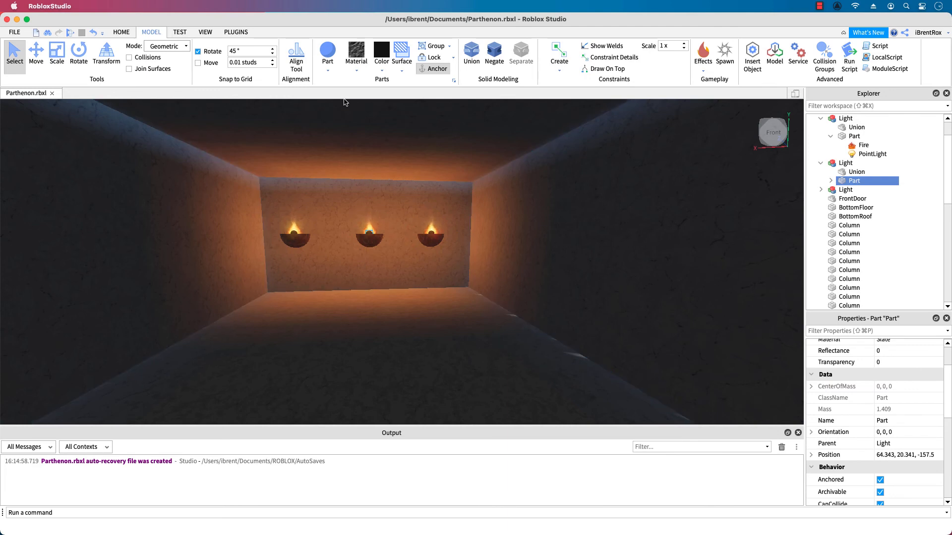
# Step: Run another playtest, walk up to the three anchored wall lights to check that they hold their places, and stop the test
pyautogui.click(70, 32)
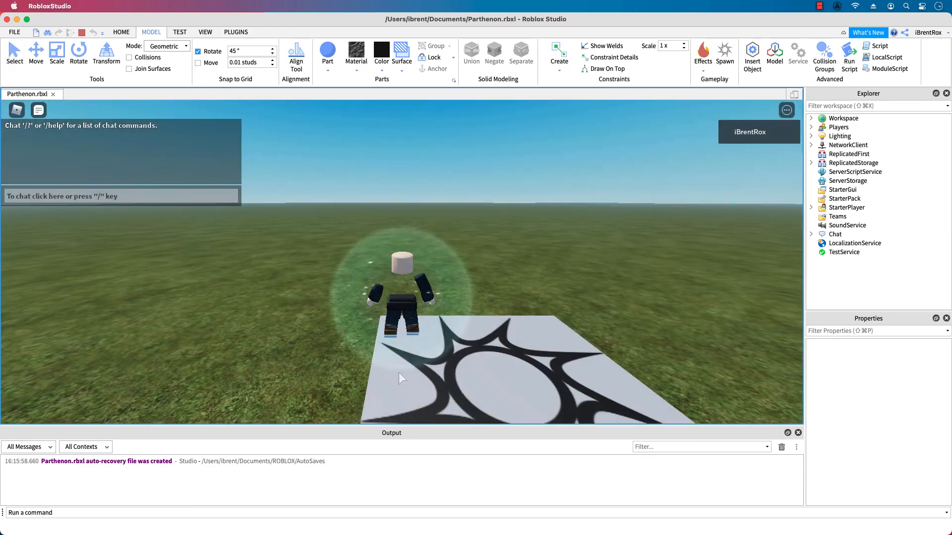
pyautogui.press('w')
pyautogui.press('Left')
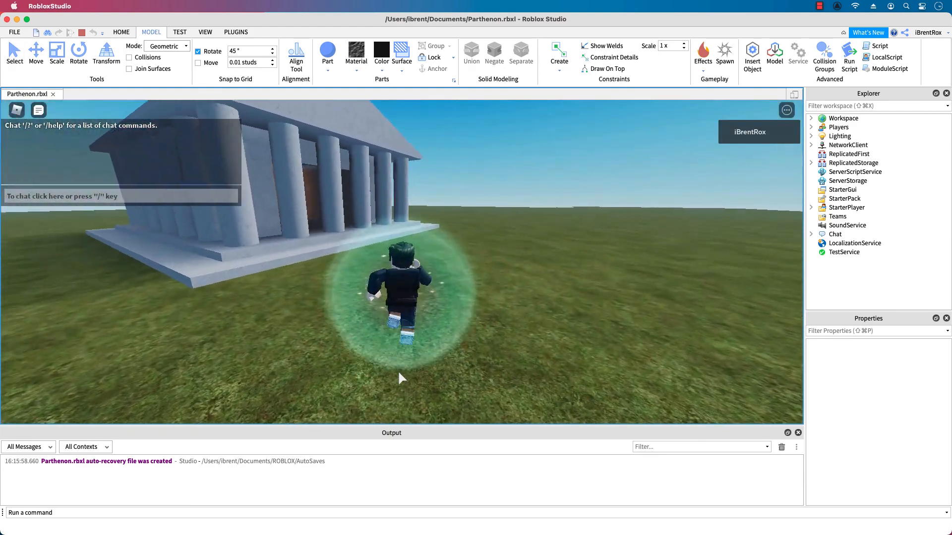
pyautogui.press('w')
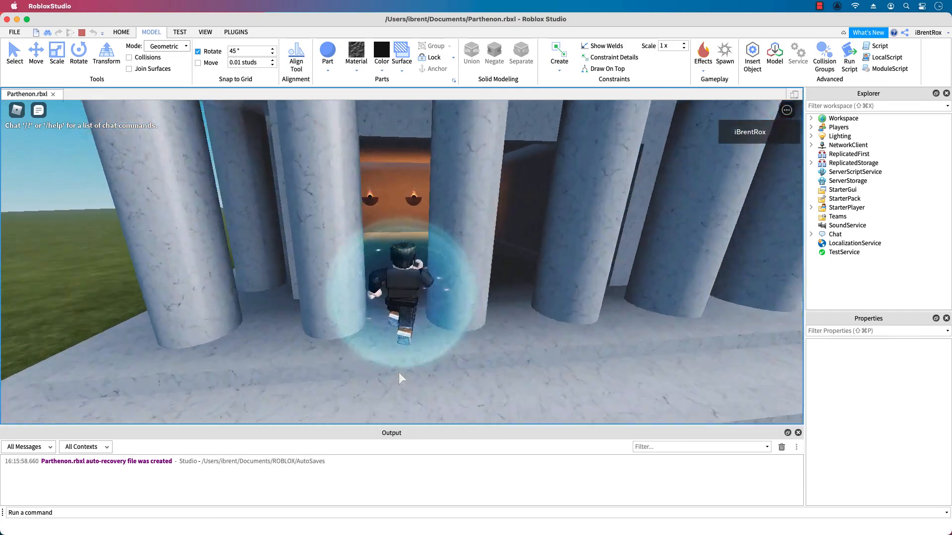
pyautogui.press('w')
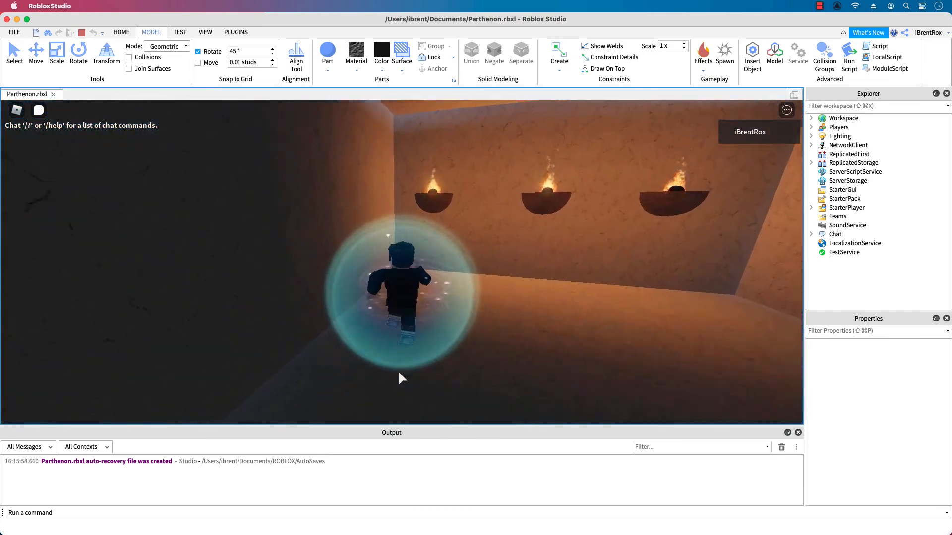
pyautogui.press('w')
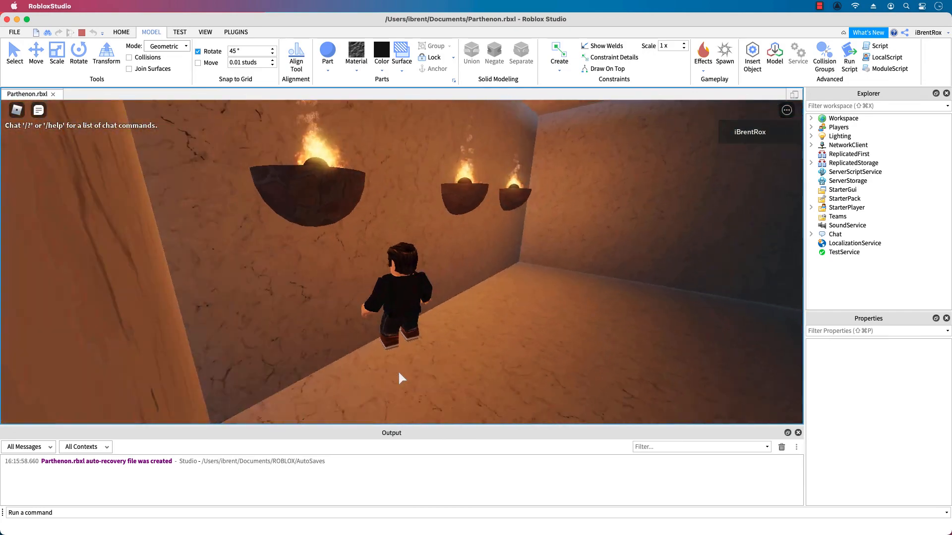
pyautogui.press('s')
pyautogui.press('Left')
pyautogui.press('Right')
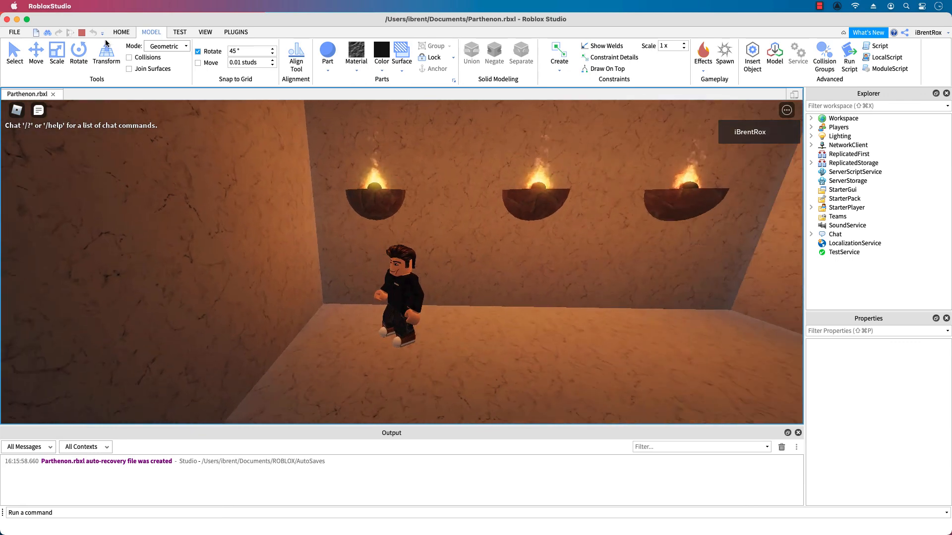
pyautogui.click(83, 33)
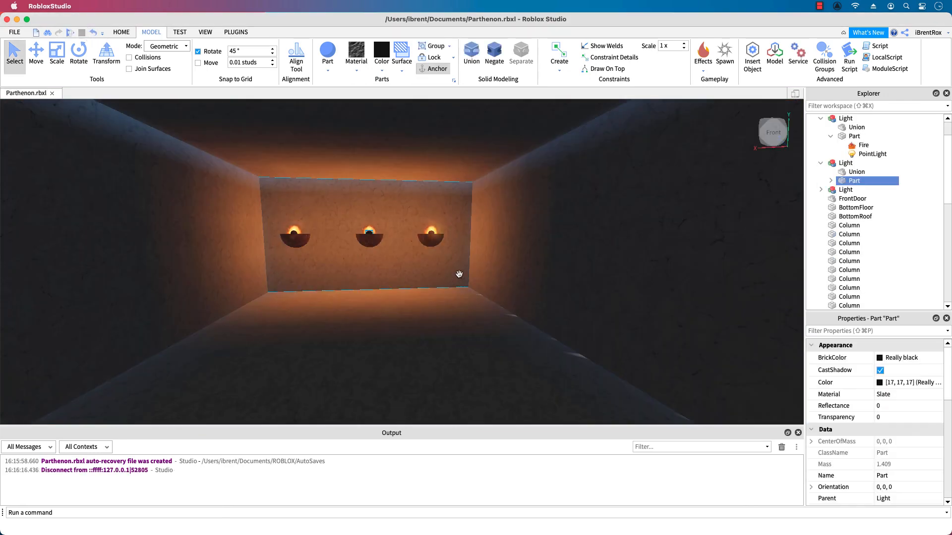